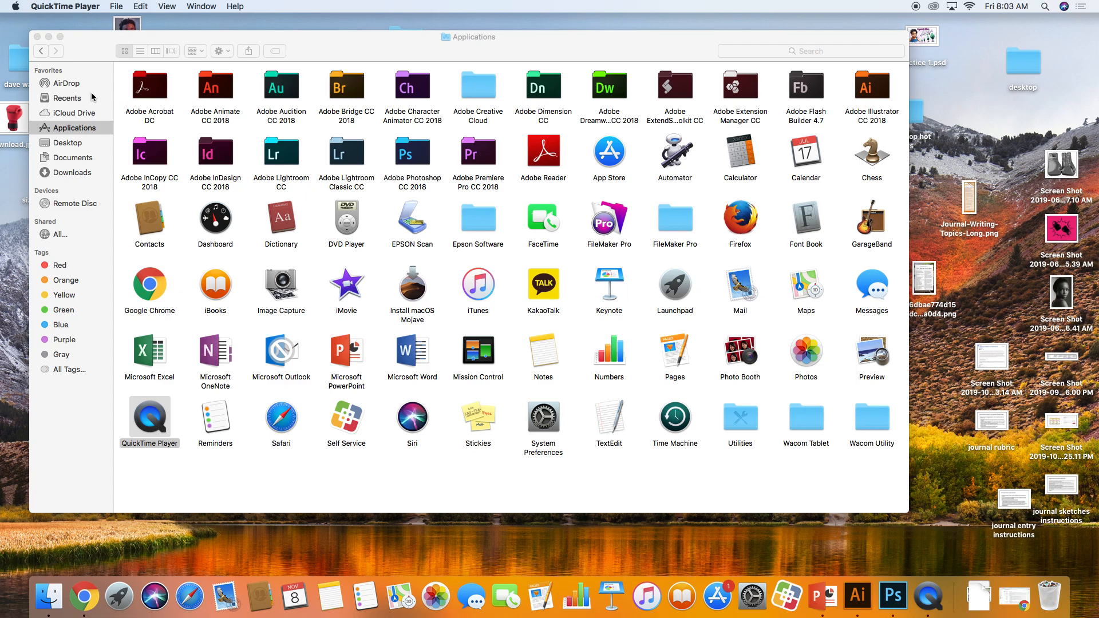
- Open both of today's photos, 20190520_101604.jpg and 20190820_104702.jpg, from the Downloads folder in Preview
left_click(37, 37)
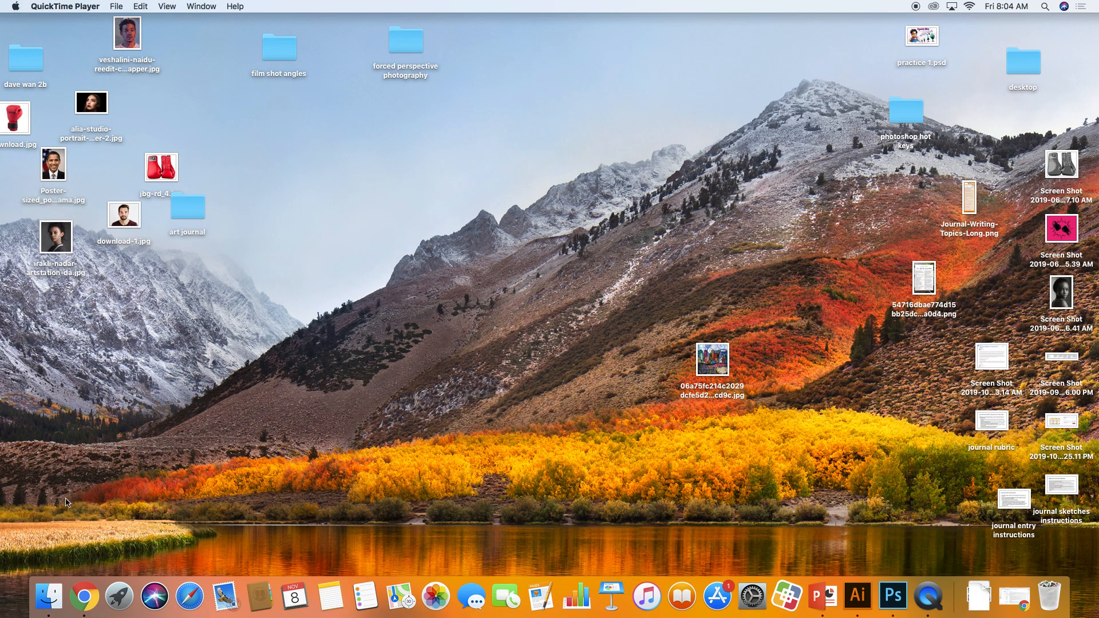
left_click(49, 596)
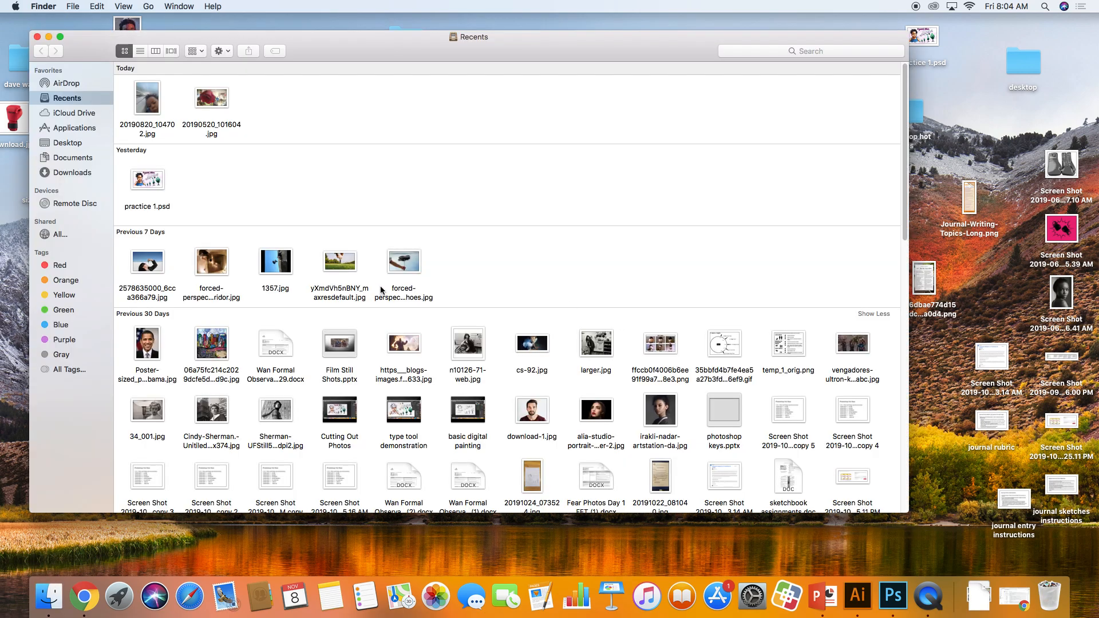
left_click(70, 174)
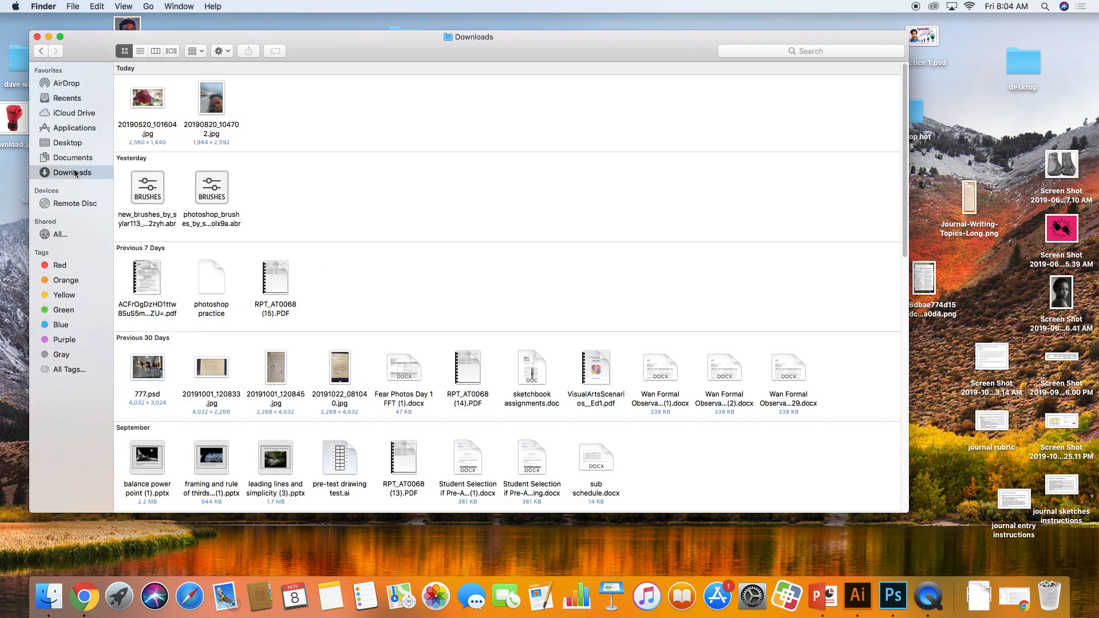
left_click_drag(274, 113, 139, 96)
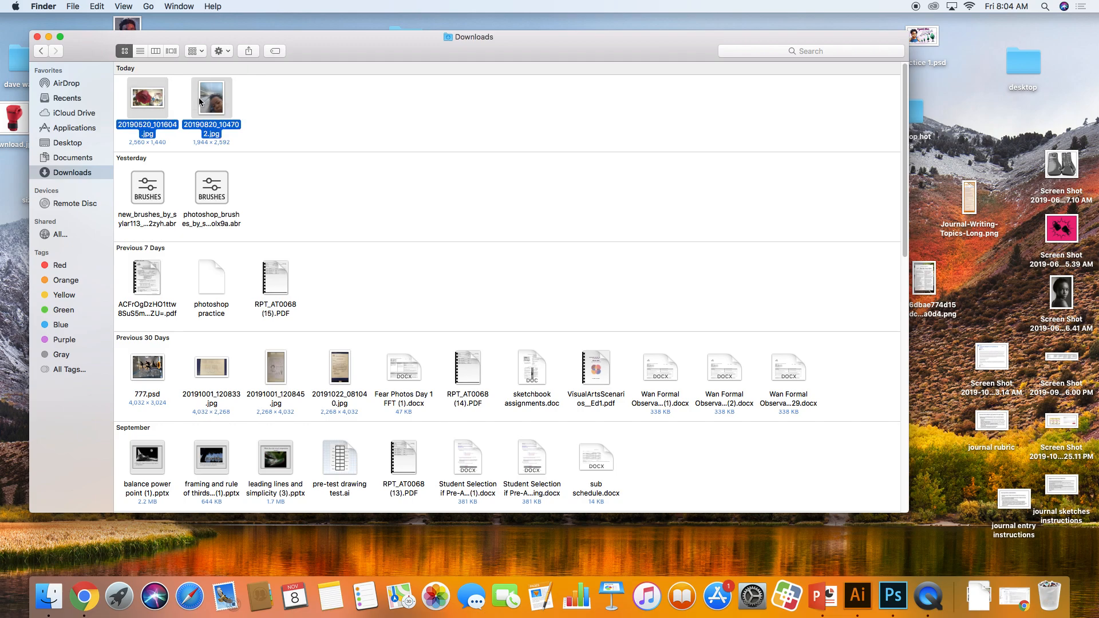
double_click(138, 97)
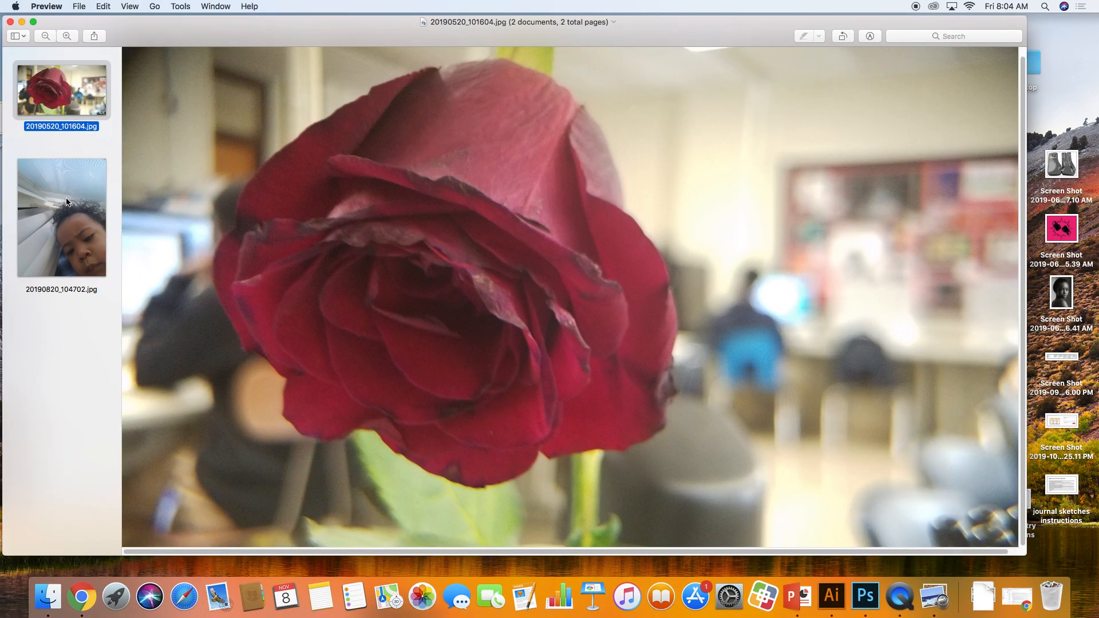
- Compare the rose photo with the child's portrait at full size, and close the preview
left_click(69, 199)
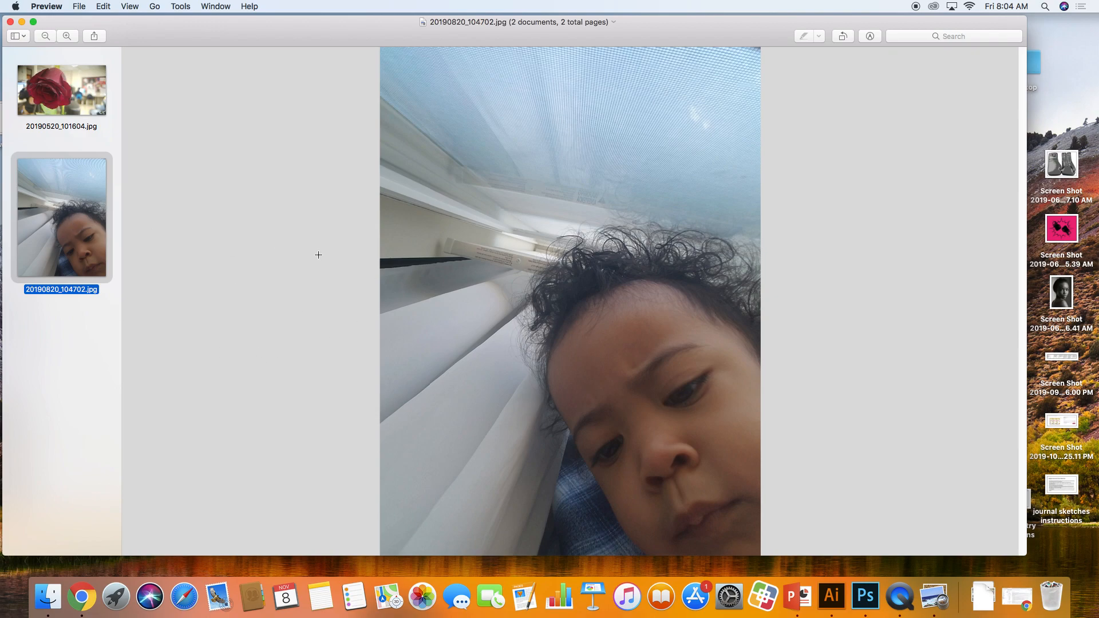
left_click(74, 103)
left_click(72, 191)
left_click(64, 109)
left_click(73, 224)
left_click(10, 23)
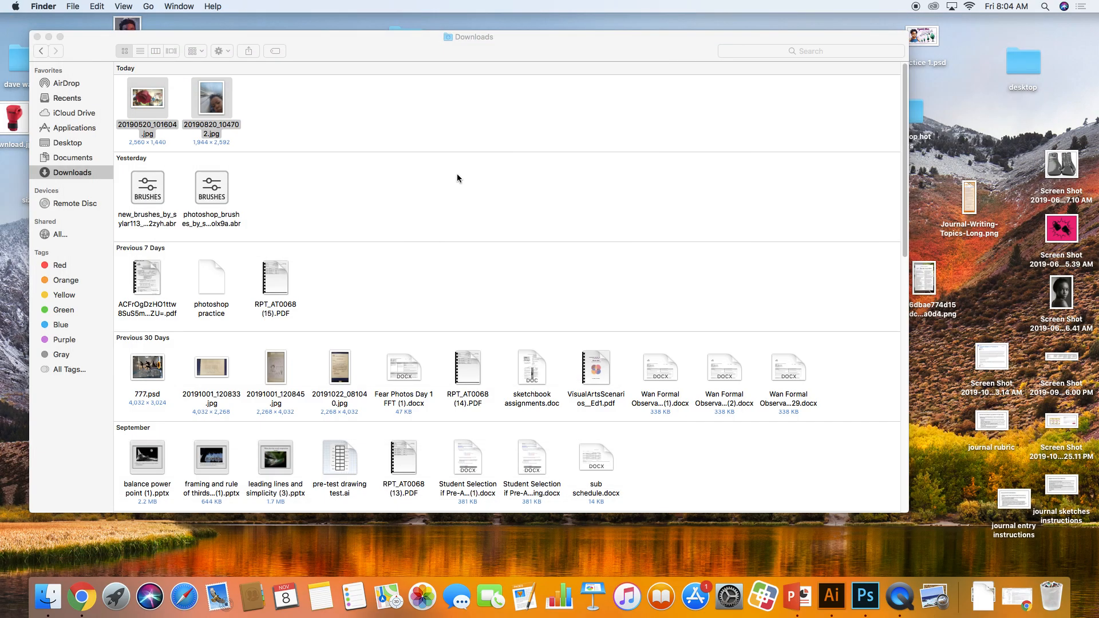
- Open 20190820_104702.jpg from the Downloads folder in Photoshop
left_click(208, 104)
left_click(158, 101)
left_click(259, 118)
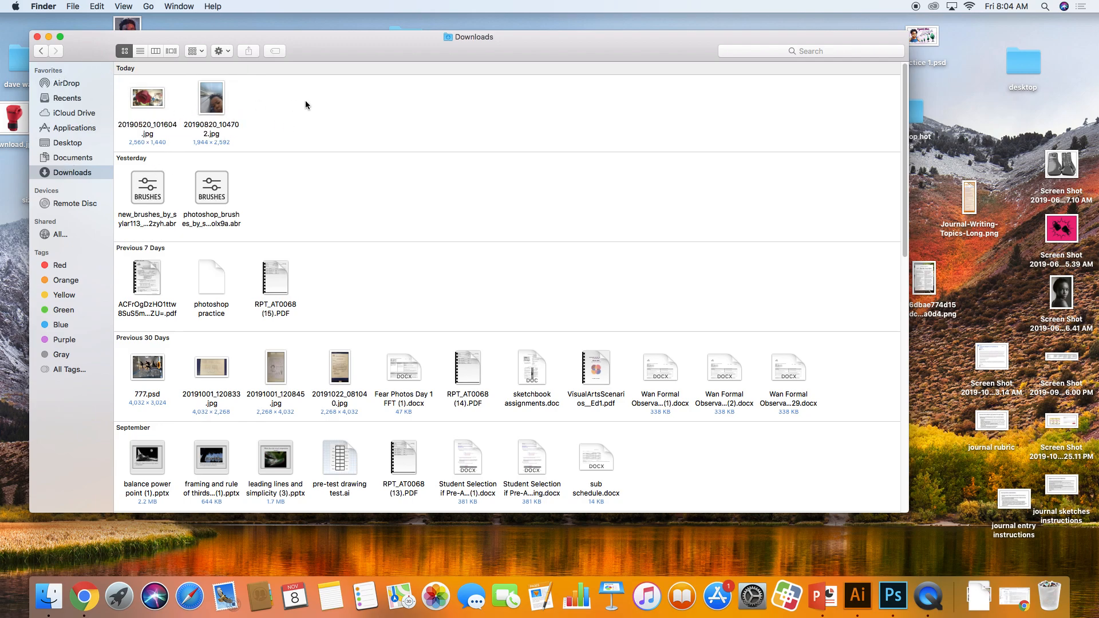
left_click_drag(207, 110, 893, 596)
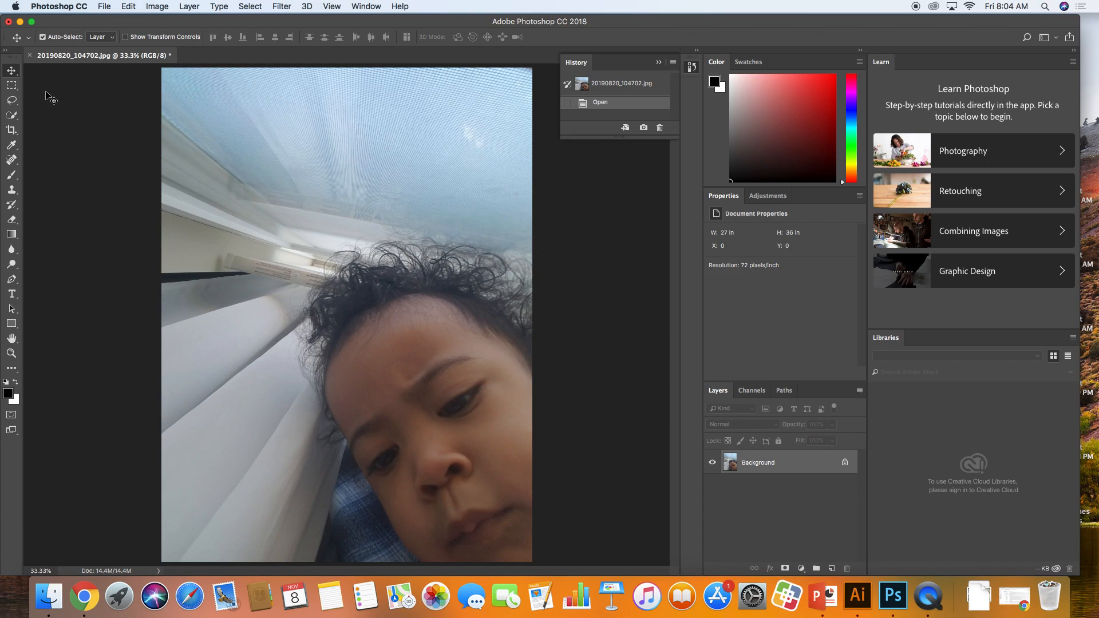
- Try cropping the photo inward from its upper-left corner to about 21.6 × 32.1 in, and undo the crop
left_click(15, 134)
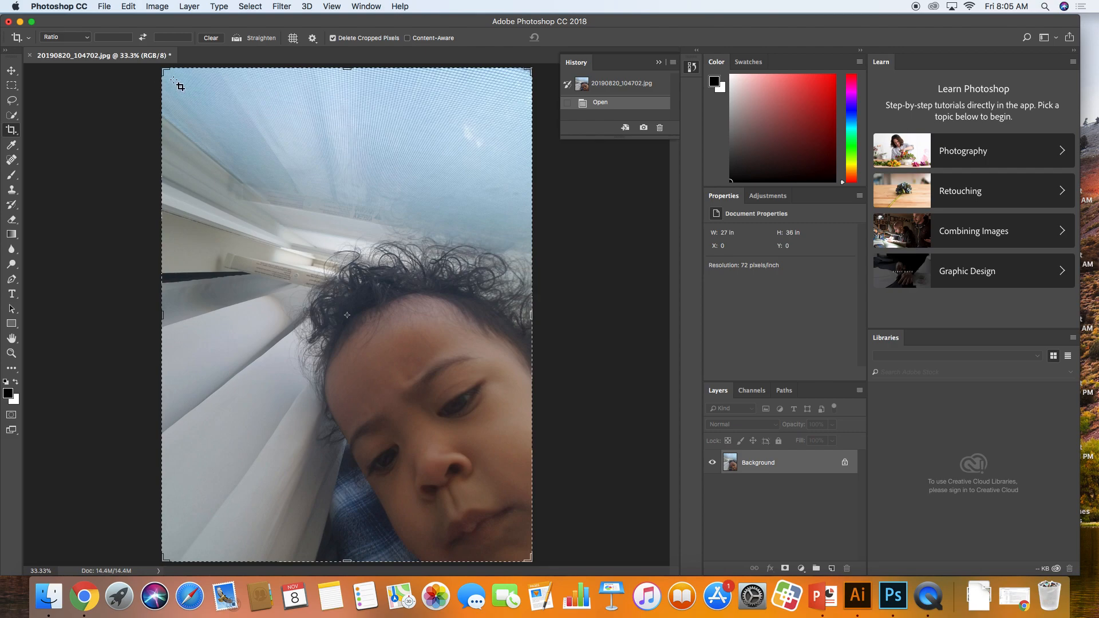
left_click_drag(164, 68, 203, 100)
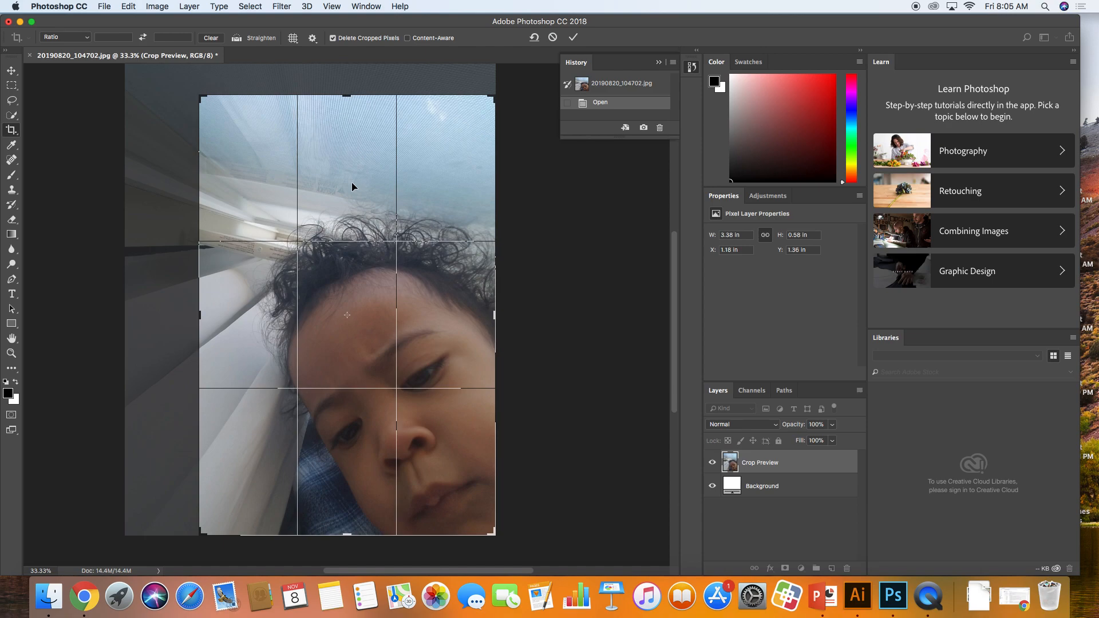
left_click(573, 39)
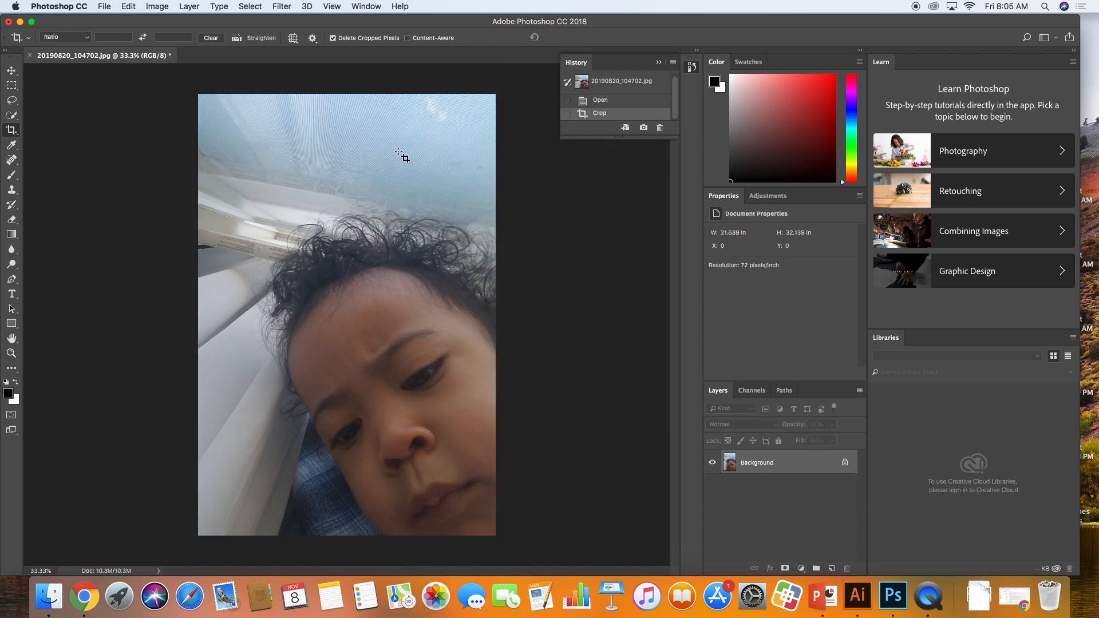
key("super+z")
- Try a tighter crop from the upper-left corner to about 21.1 × 30.1 in, and undo it
left_click(194, 95)
left_click_drag(163, 69, 203, 109)
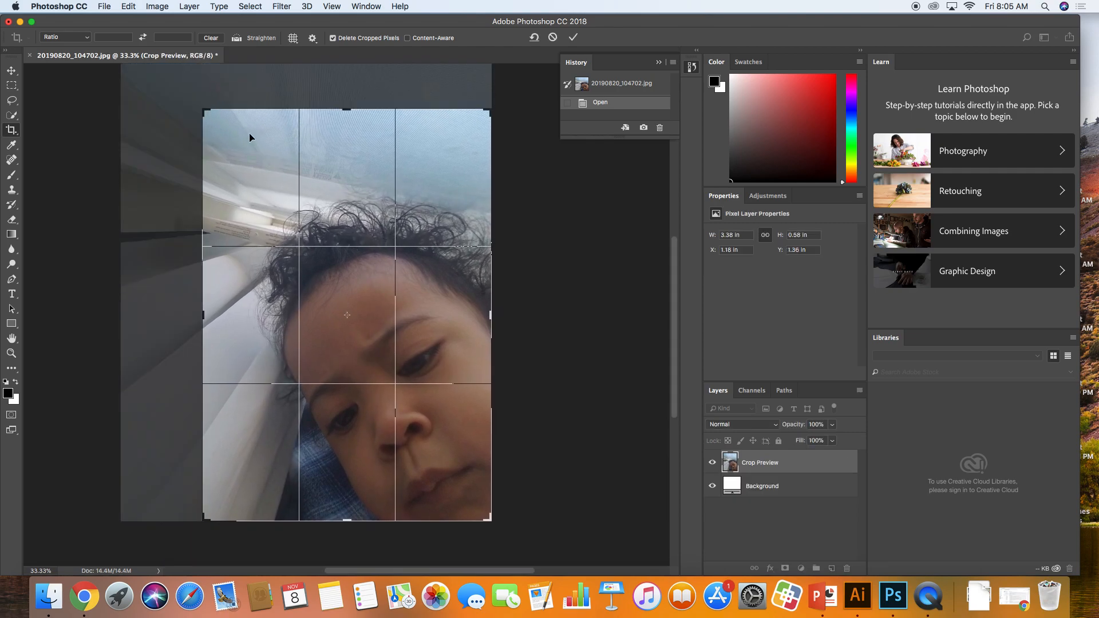
left_click(573, 37)
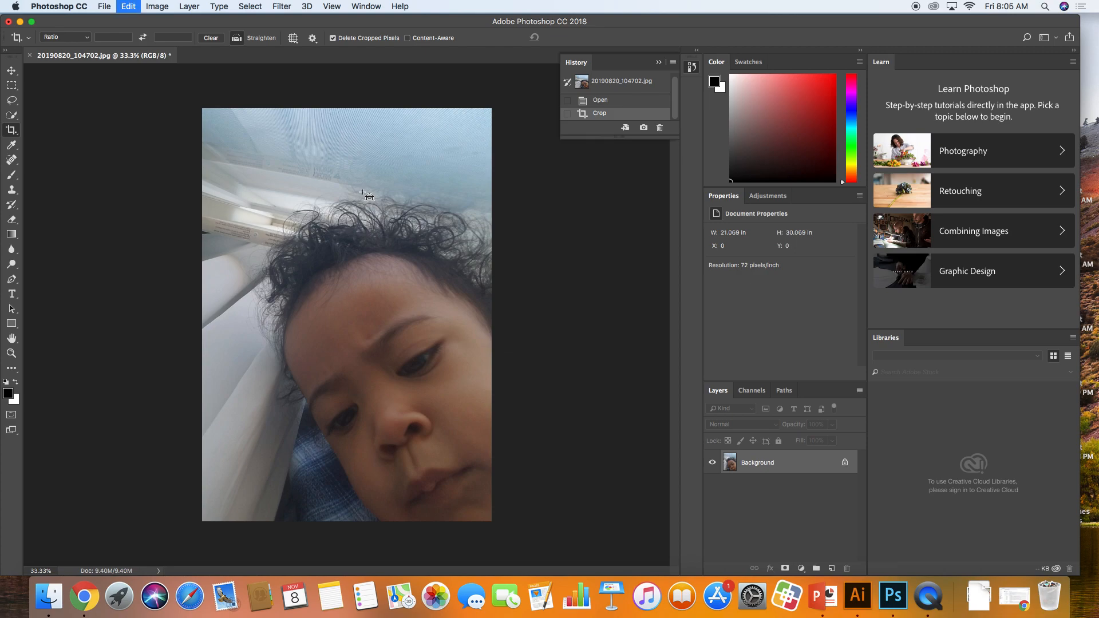
key("super+z")
left_click(171, 76)
left_click_drag(163, 69, 208, 117)
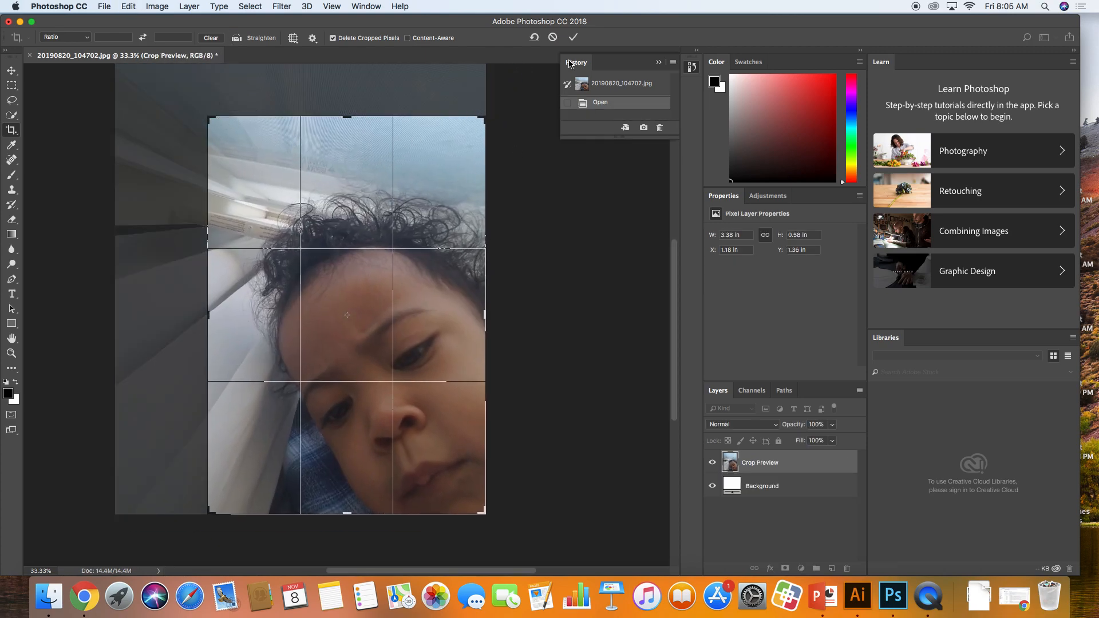
left_click(552, 37)
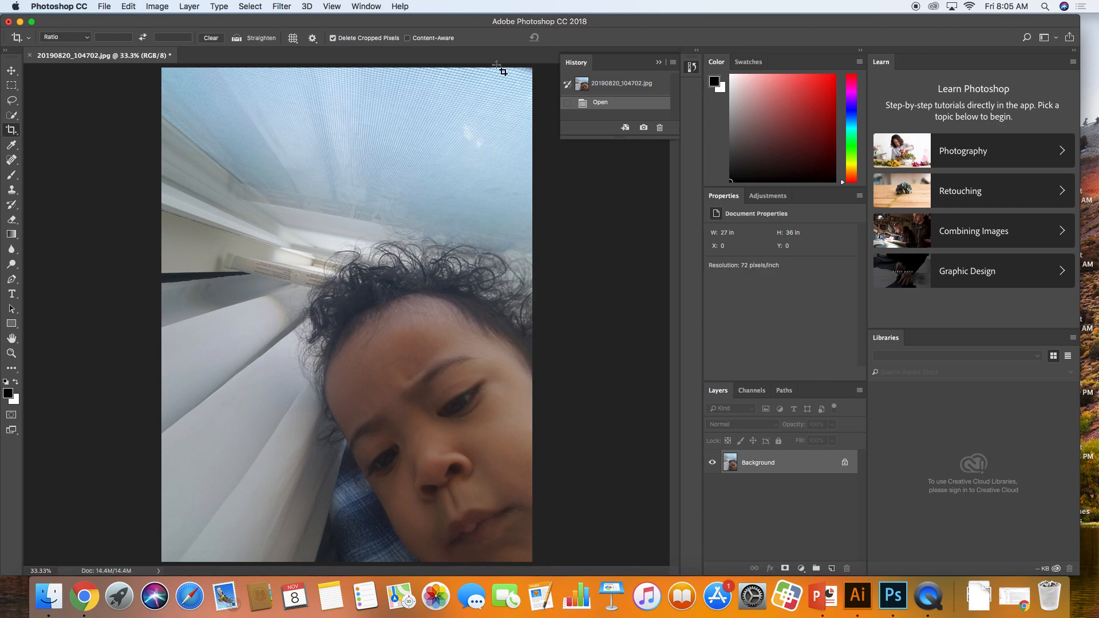
- Crop the photo from its upper-left corner to about 24.7 × 34.5 in with the Crop tool
left_click(240, 126)
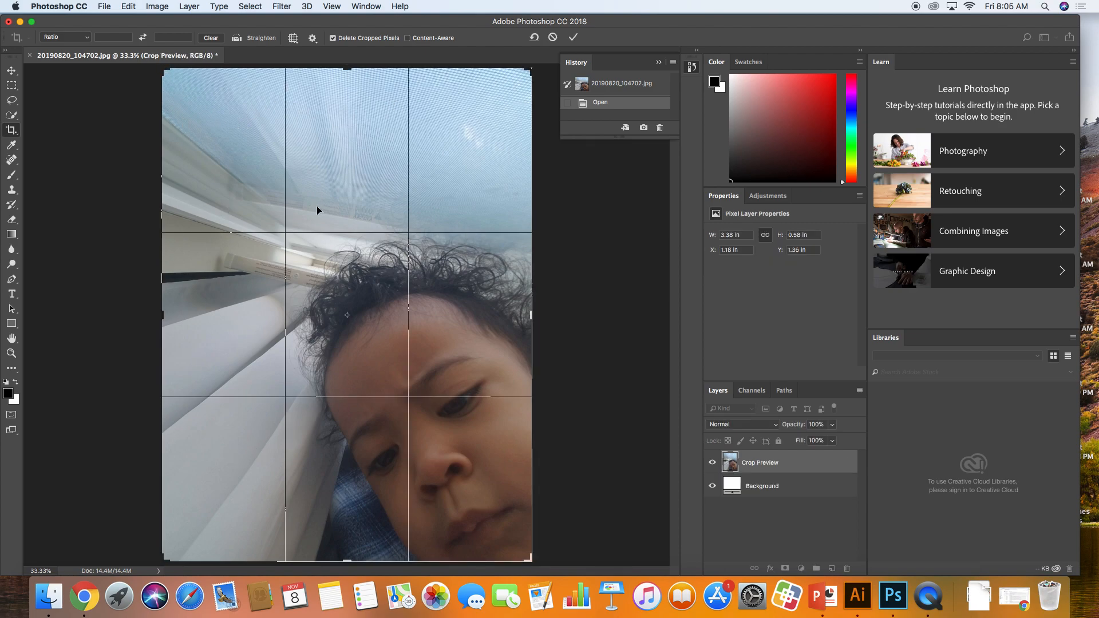
left_click_drag(165, 73, 218, 82)
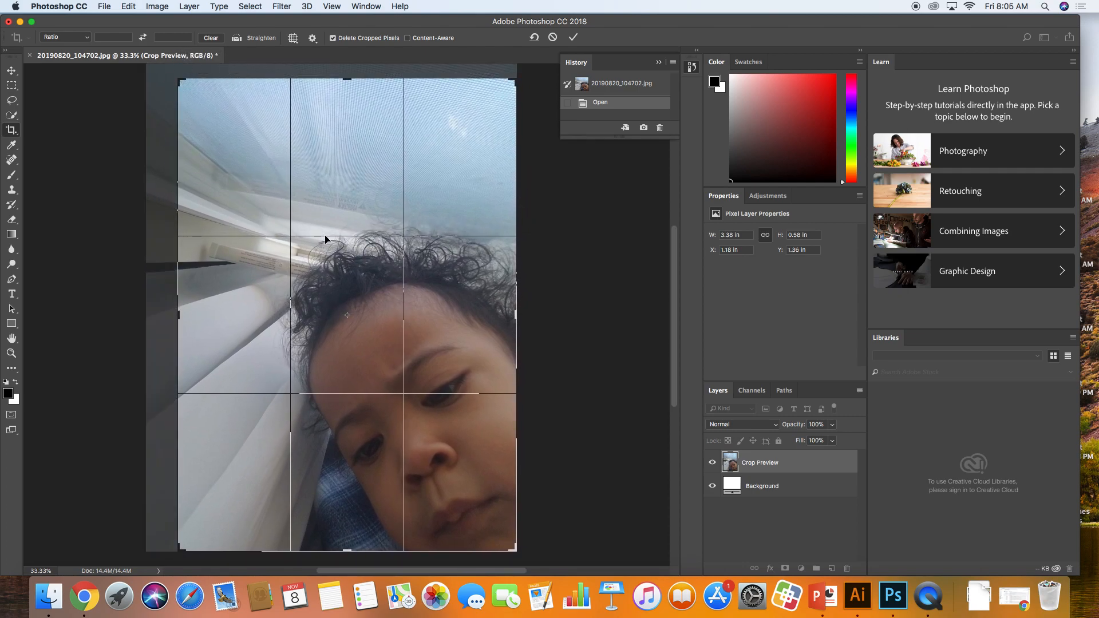
key("Return")
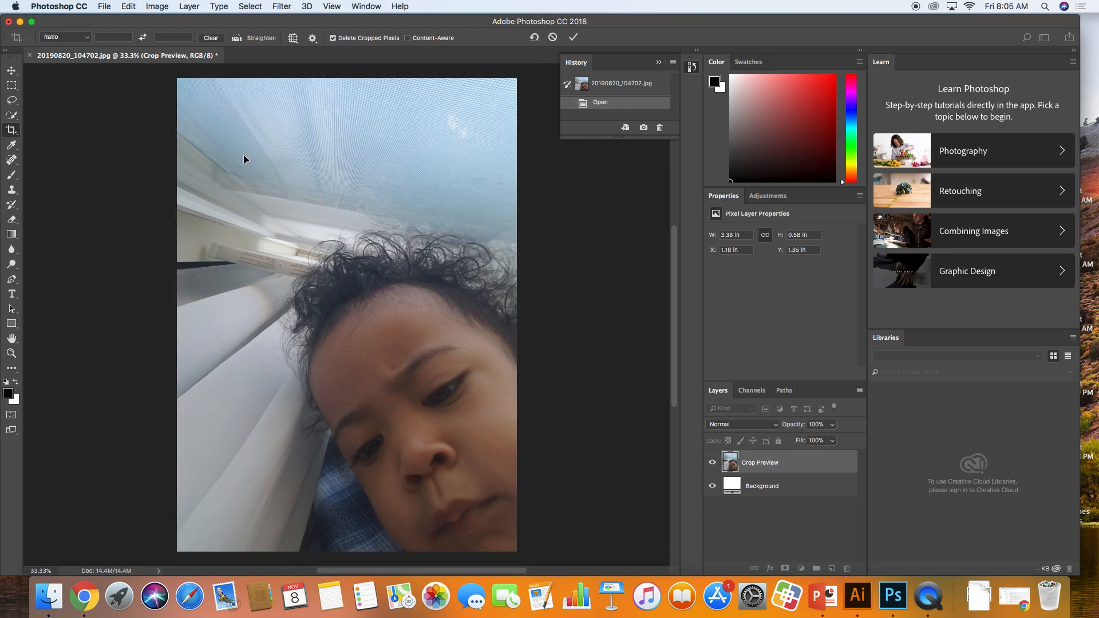
- Undo and redo the crop repeatedly to compare the photo before and after, ending with the crop applied
key("super+z")
key("super+z")
key("super+z")
key("super+z")
key("super+z")
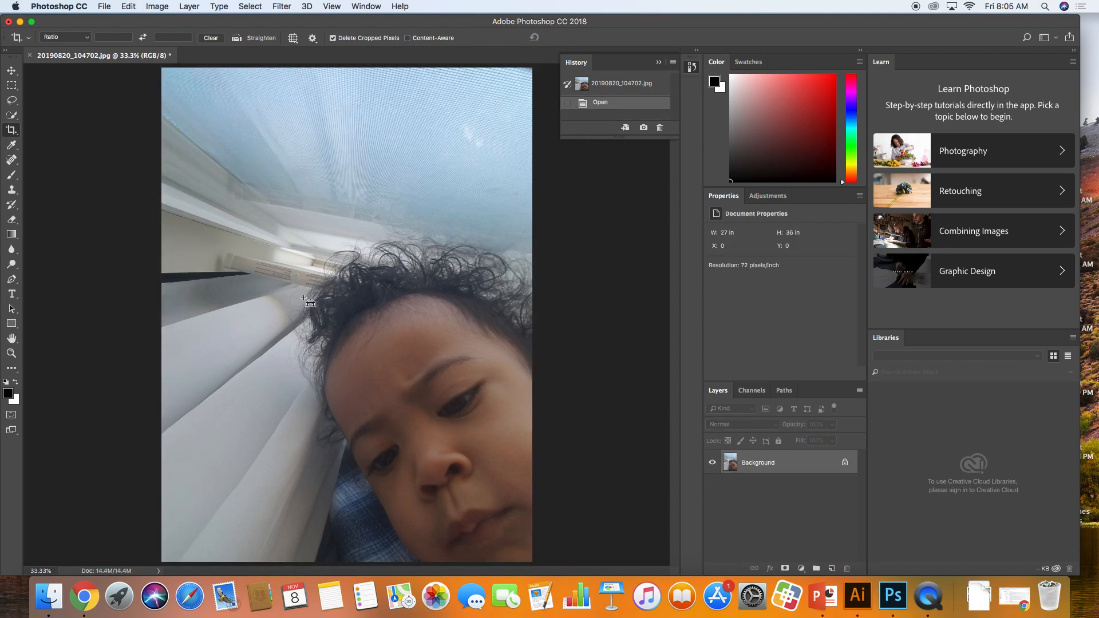
key("super+z")
key("super+z")
key("super+z")
key("super+z")
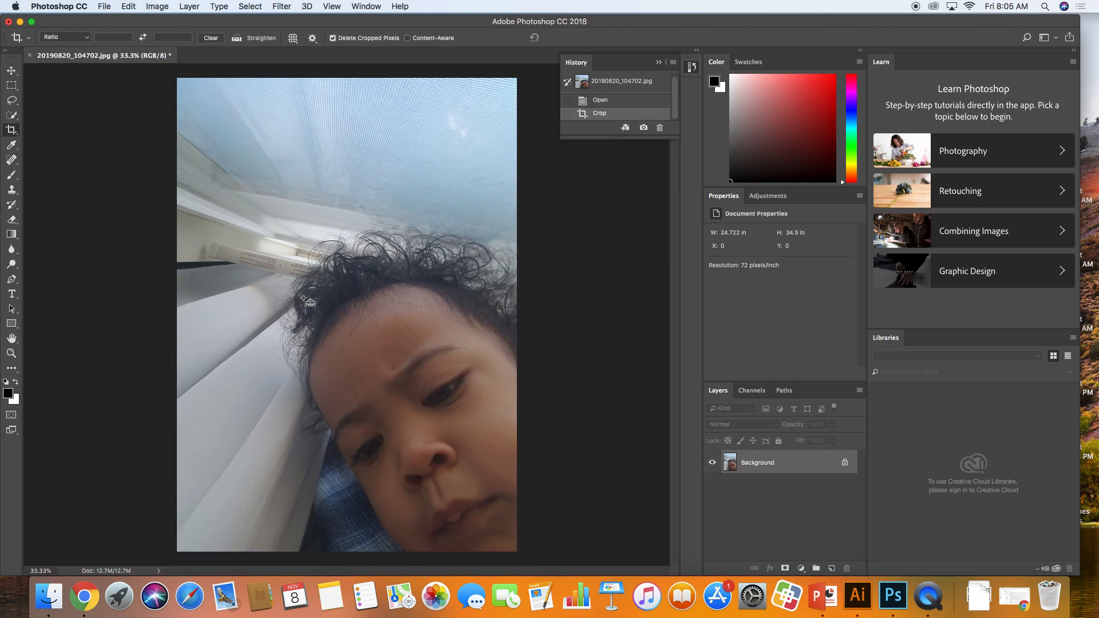
key("super+z")
key("super+z")
key("super+z")
key("super+z")
key("super+z")
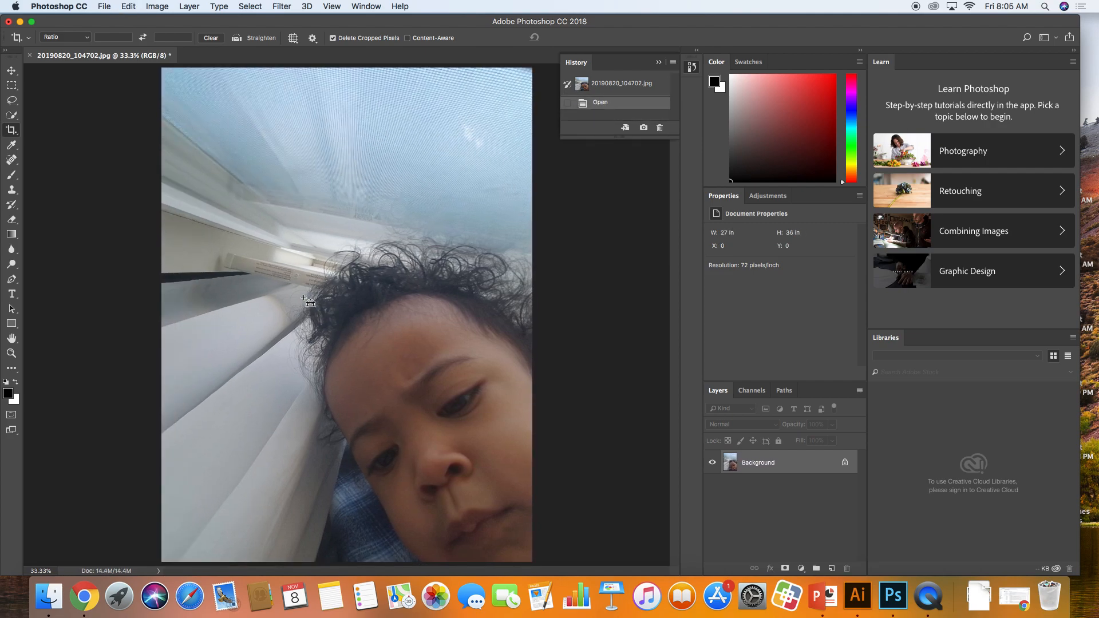
key("super+z")
key("super+z")
key("super+z")
key("super+z")
key("super+z")
key("super+z")
key("super+z")
key("super+z")
key("super+z")
key("super+z")
key("super+z")
key("super+z")
key("super+z")
key("super+z")
key("super+z")
key("super+z")
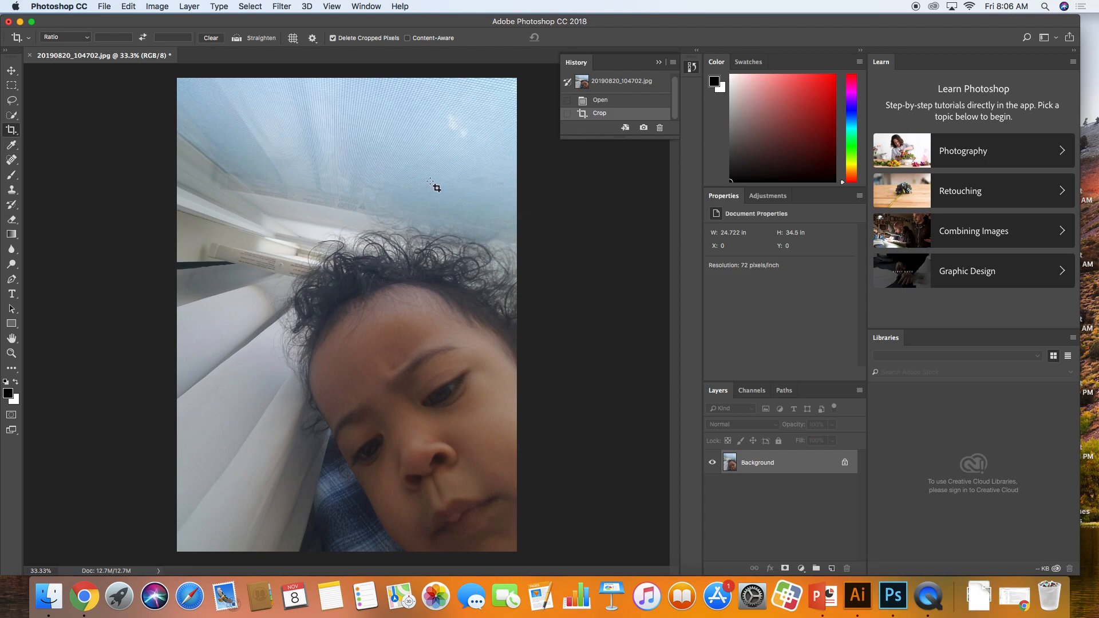
- Show the available image adjustments and add a Brightness/Contrast adjustment layer above the cropped photo
left_click(365, 7)
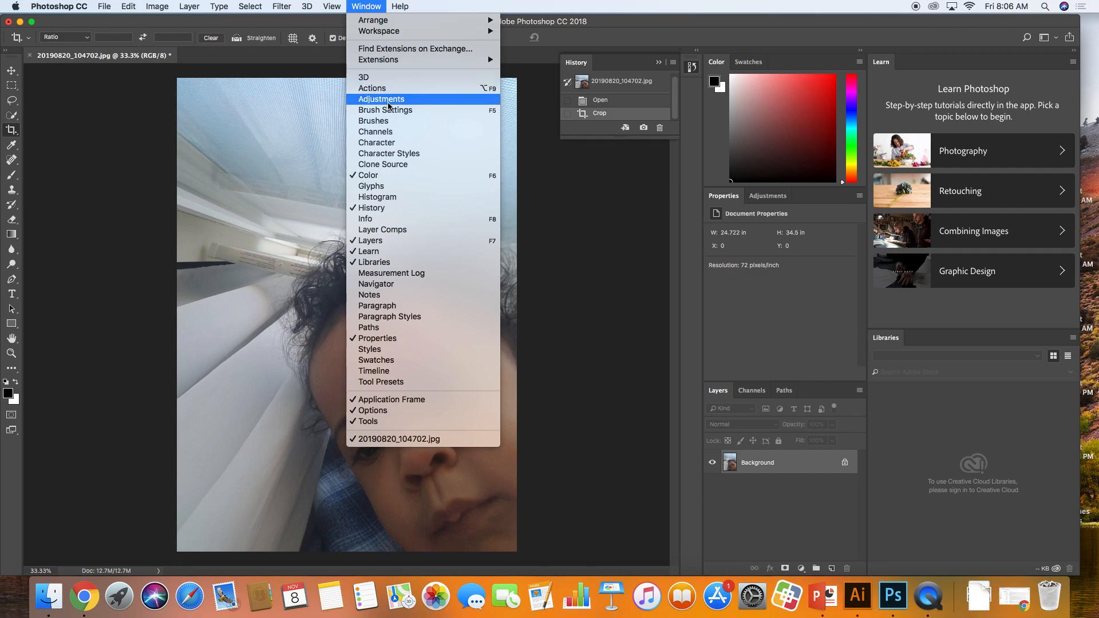
left_click(389, 100)
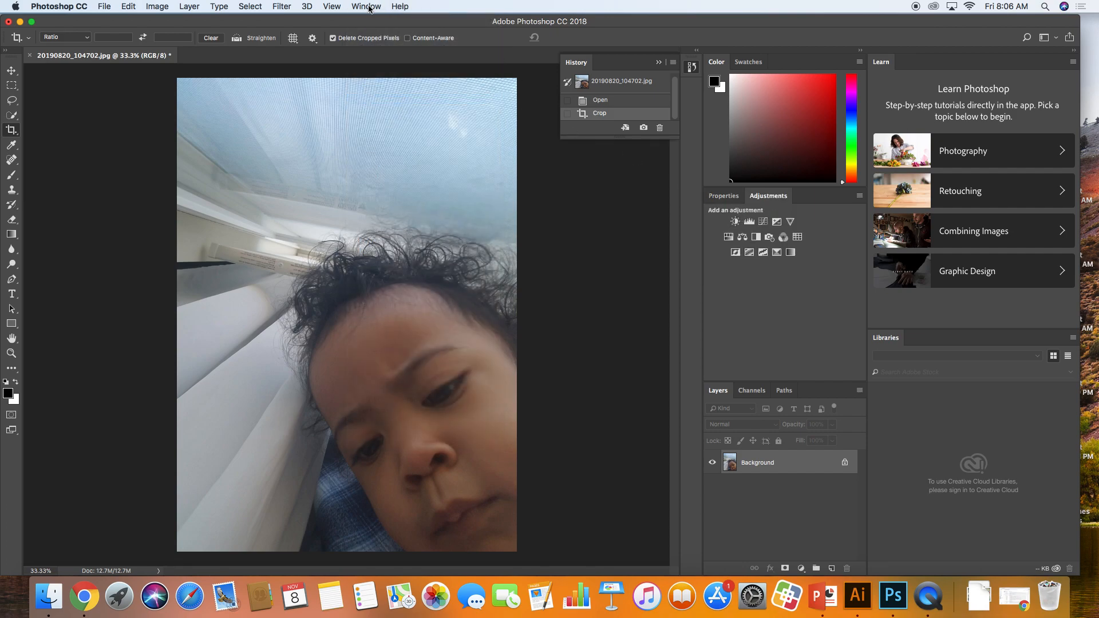
left_click(368, 7)
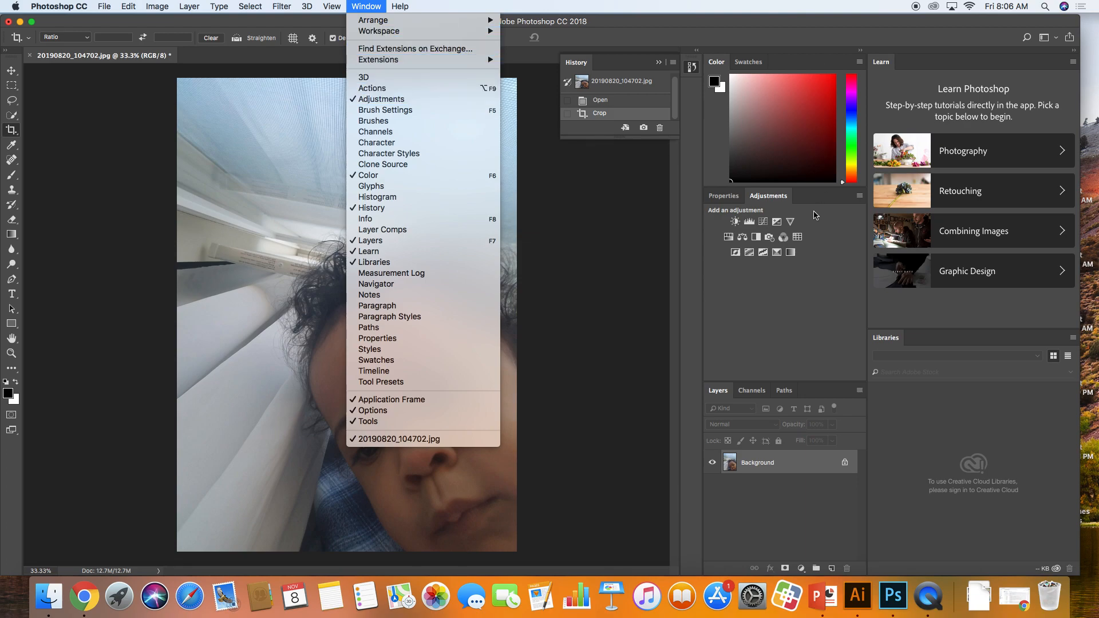
left_click(802, 273)
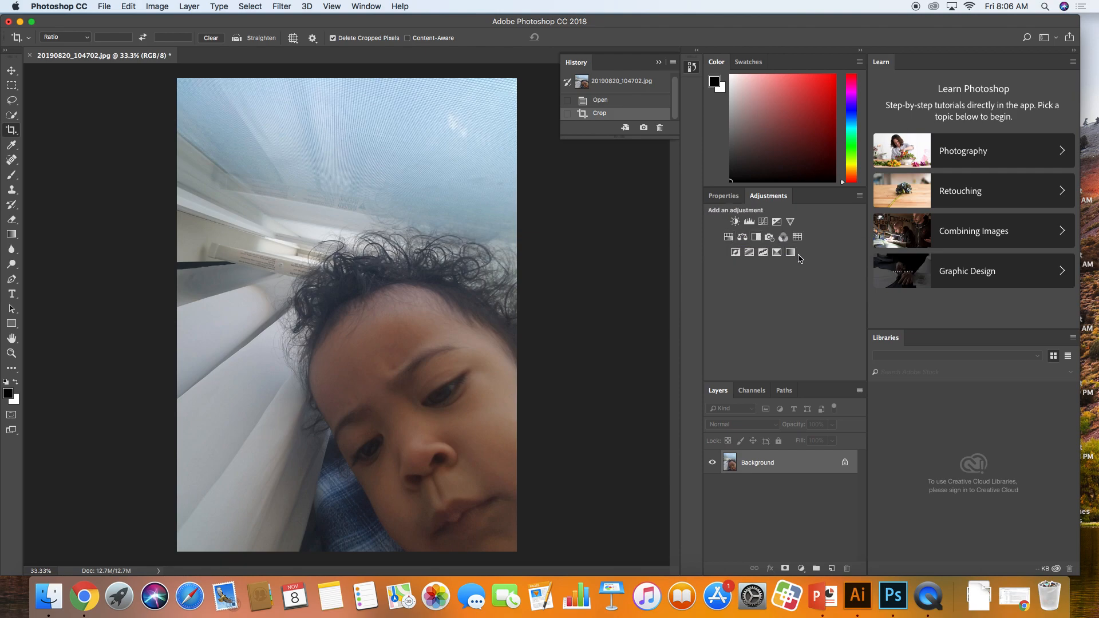
left_click(736, 223)
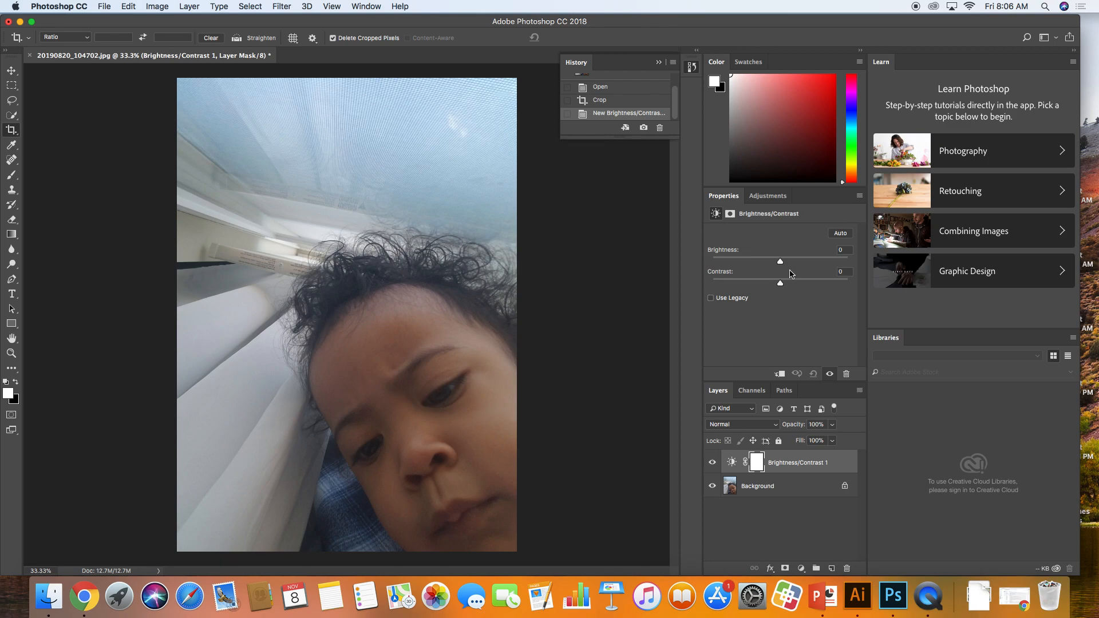
- Try a brightness of 79 and a contrast of 71 on the adjustment layer, and return both to 0
left_click_drag(781, 261, 815, 284)
left_click_drag(748, 283, 828, 284)
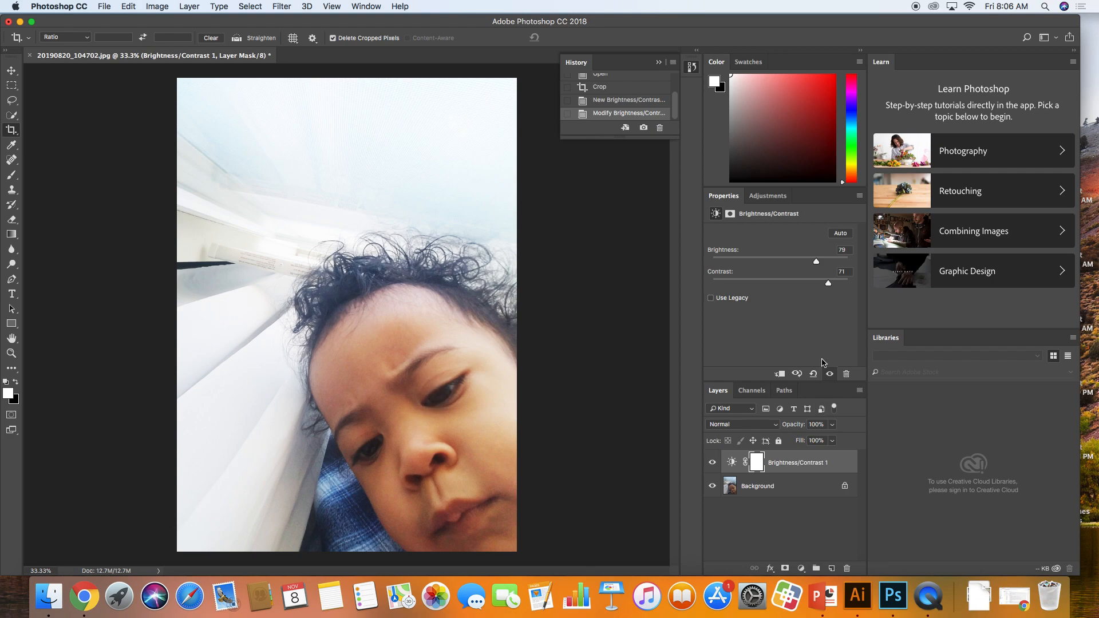
left_click_drag(754, 283, 781, 264)
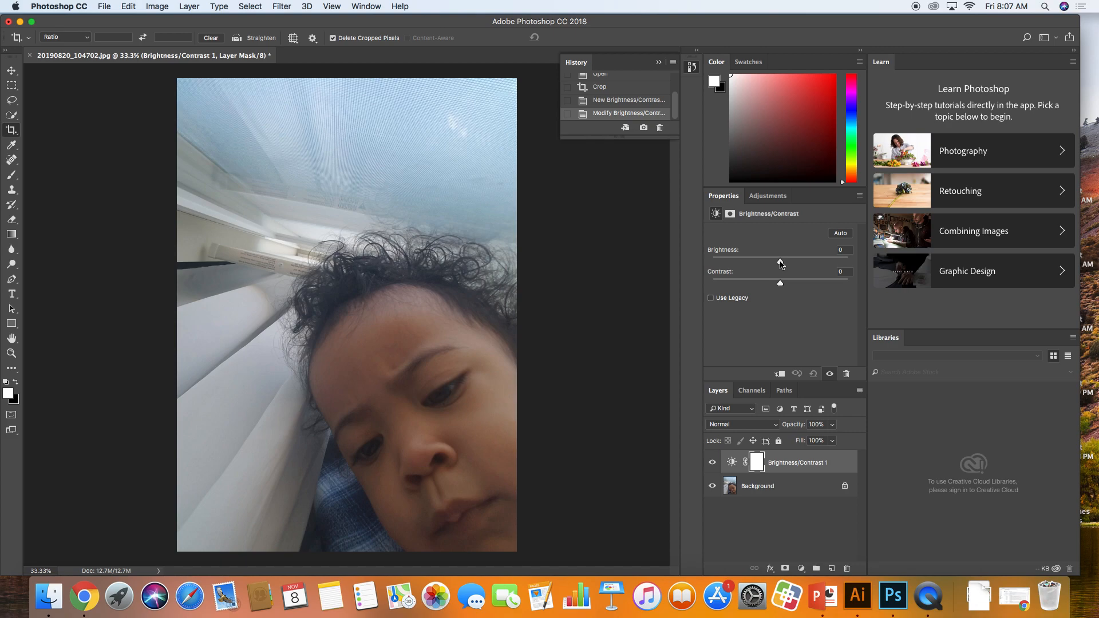
- Set the Brightness/Contrast layer's brightness to 54 and its contrast to 38
mouse_move(781, 263)
left_mouse_down()
mouse_move(755, 264)
mouse_move(801, 264)
mouse_move(785, 266)
left_mouse_up()
left_click_drag(780, 261, 801, 265)
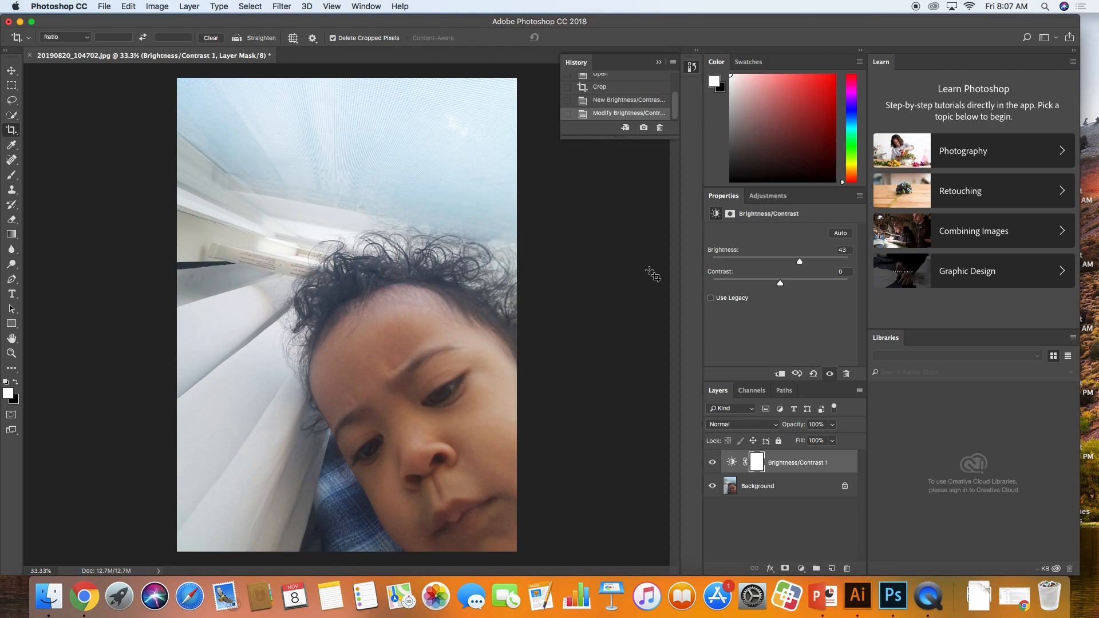
left_click_drag(800, 262, 819, 262)
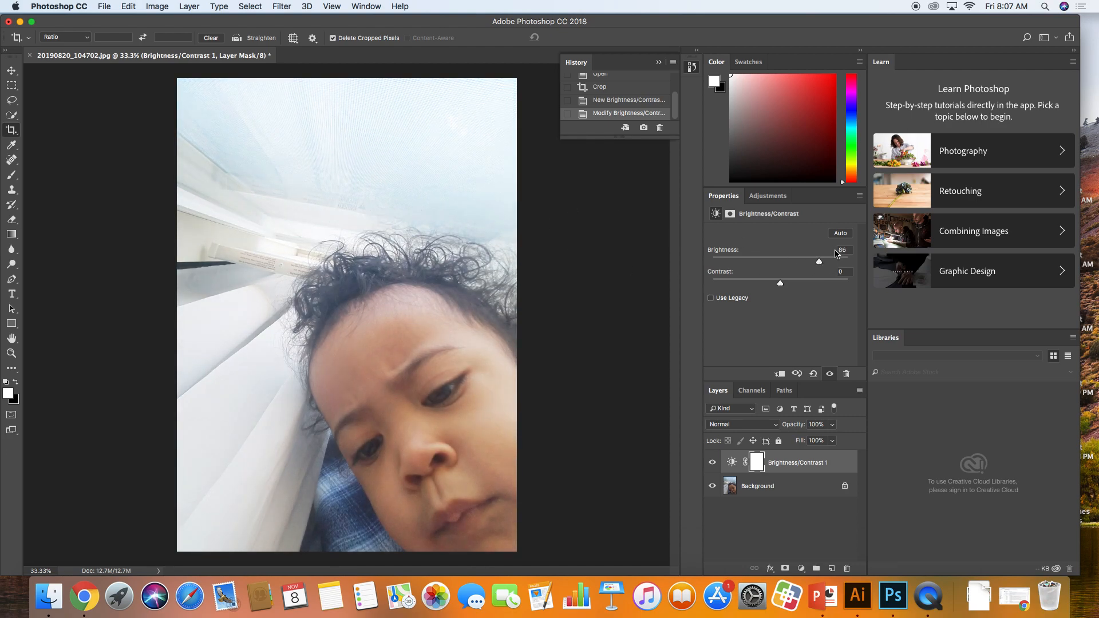
left_click_drag(819, 263, 806, 262)
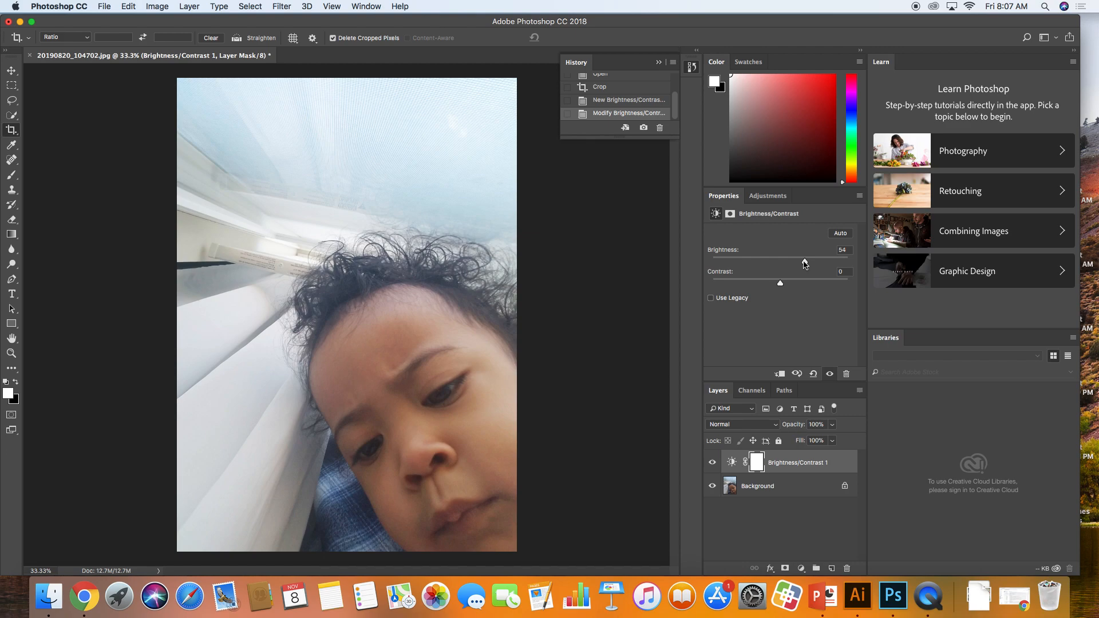
mouse_move(806, 264)
left_mouse_down()
mouse_move(762, 263)
mouse_move(808, 265)
left_mouse_up()
left_click_drag(781, 284, 852, 287)
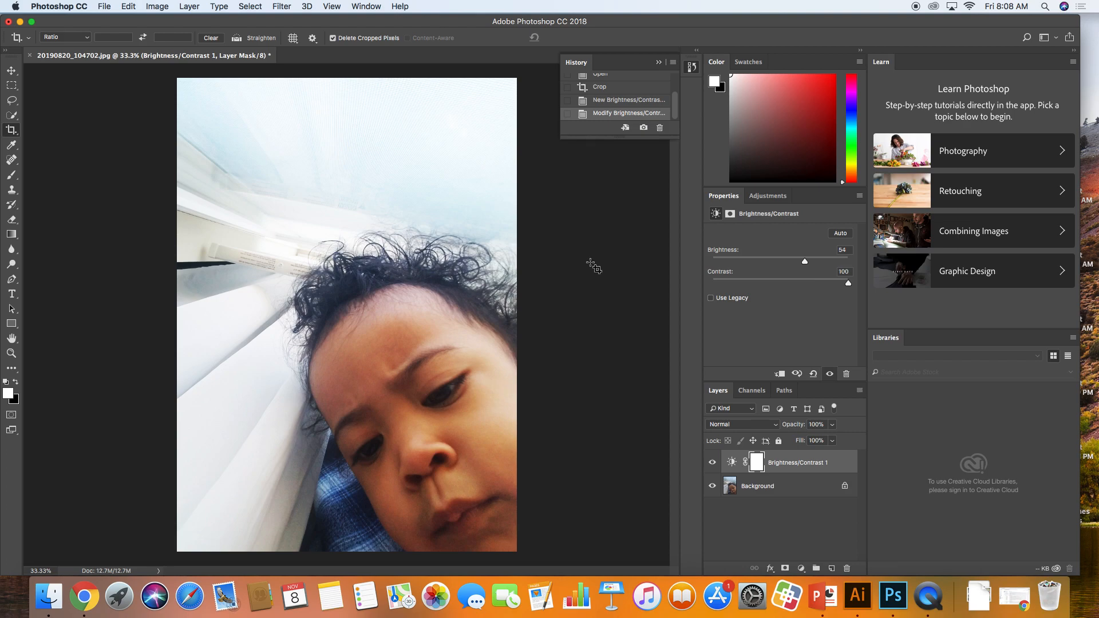
left_click_drag(849, 285, 807, 289)
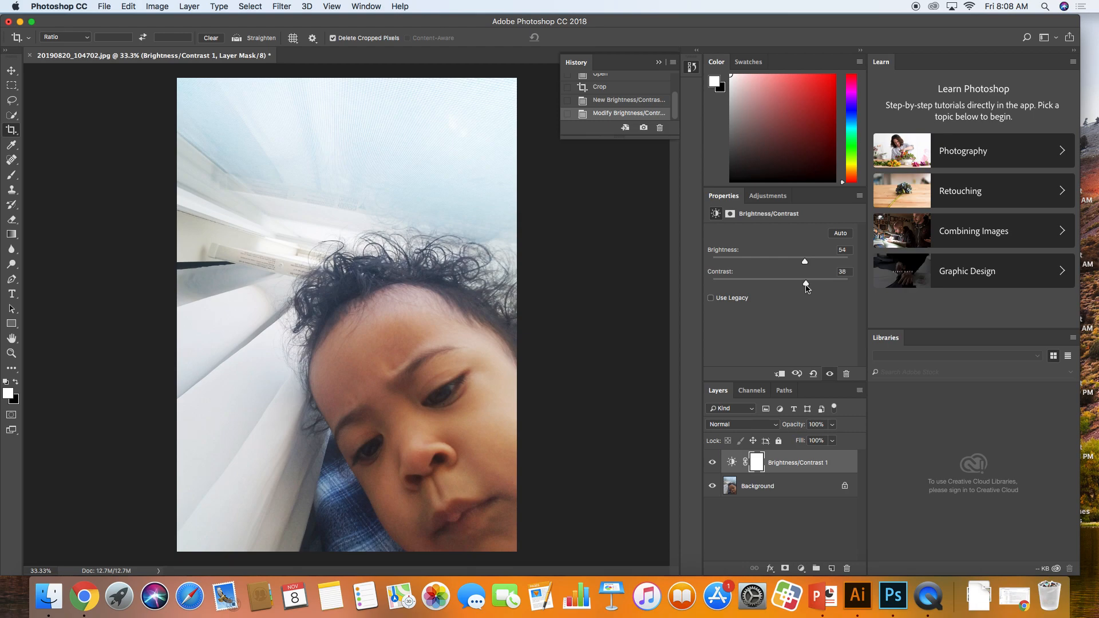
- Lower the contrast of the Brightness/Contrast layer to 33
mouse_move(807, 283)
left_mouse_down()
mouse_move(718, 283)
mouse_move(798, 286)
left_mouse_up()
left_click(374, 6)
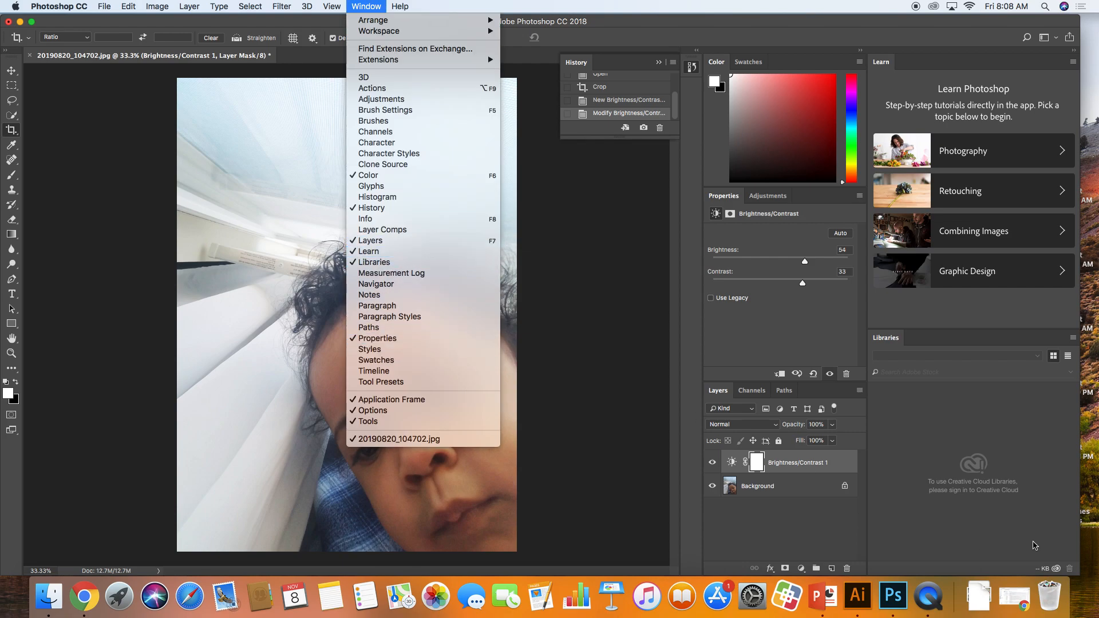
left_click(744, 516)
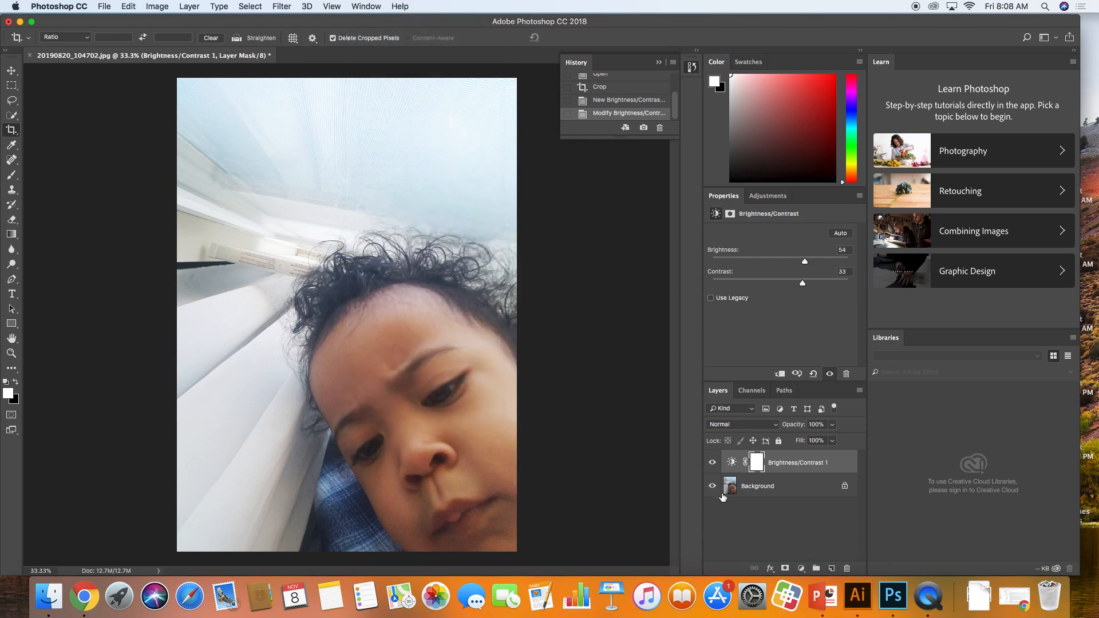
- Hide and show the Brightness/Contrast layer repeatedly to compare the photo with and without the correction
left_click(712, 462)
left_click(712, 462)
left_click(713, 462)
left_click(713, 463)
left_click(714, 463)
left_click(714, 462)
- Set the Brightness/Contrast layer's brightness to 47 and contrast to 32, and toggle its visibility to compare the photo before and after
left_click_drag(805, 262, 802, 263)
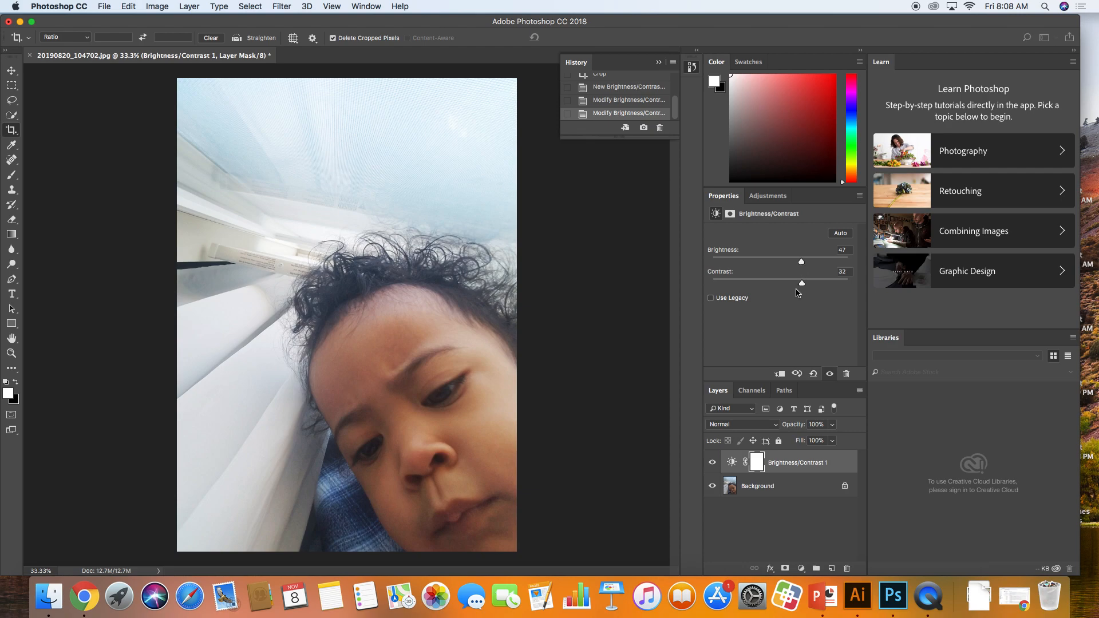
left_click(714, 463)
left_click(713, 463)
left_click(714, 463)
left_click(713, 463)
left_click(714, 463)
left_click(713, 463)
- Add a Color Balance adjustment layer and set its midtones to Cyan–Red +30, Magenta–Green +5 and Yellow–Blue -13
left_click(768, 196)
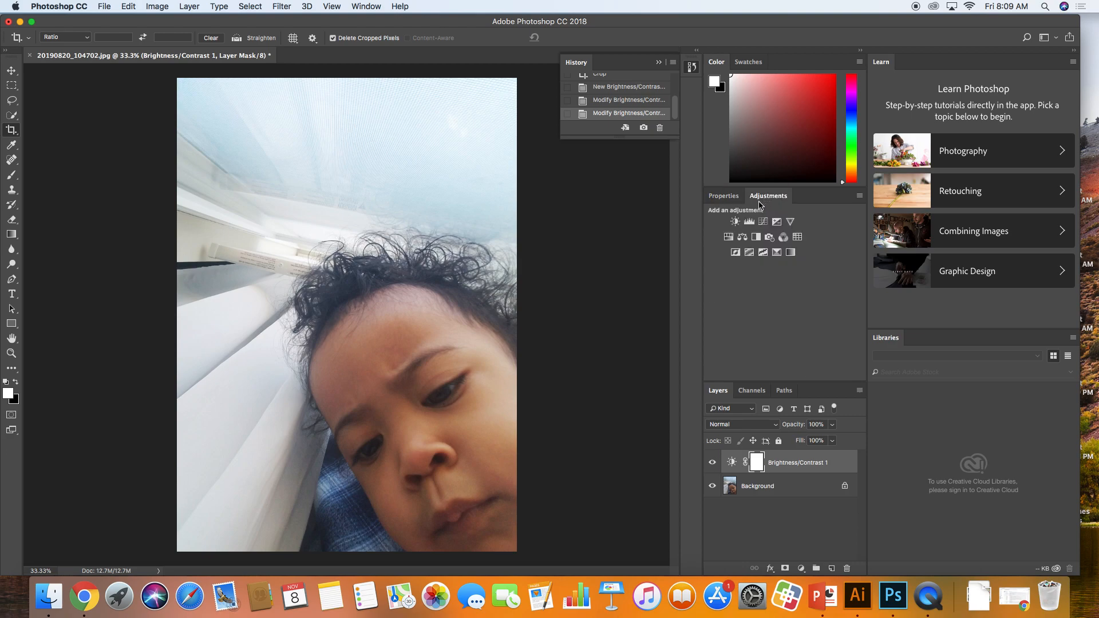
left_click(742, 237)
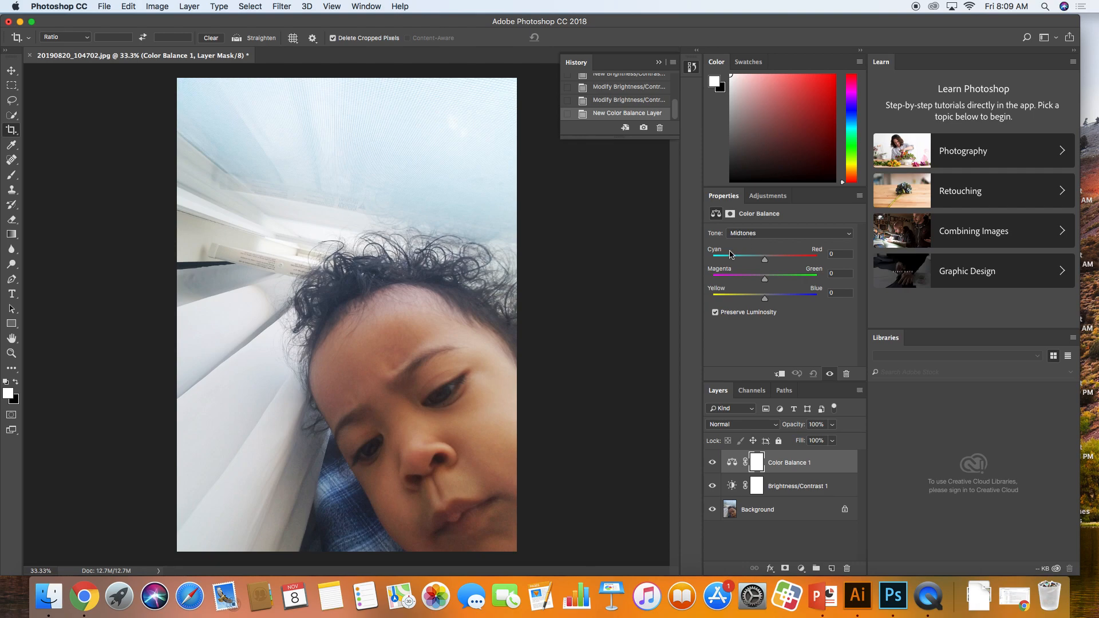
mouse_move(768, 263)
left_mouse_down()
mouse_move(784, 264)
mouse_move(753, 264)
mouse_move(797, 267)
mouse_move(759, 267)
mouse_move(781, 268)
mouse_move(780, 281)
mouse_move(756, 280)
mouse_move(777, 280)
mouse_move(750, 301)
mouse_move(781, 260)
left_mouse_up()
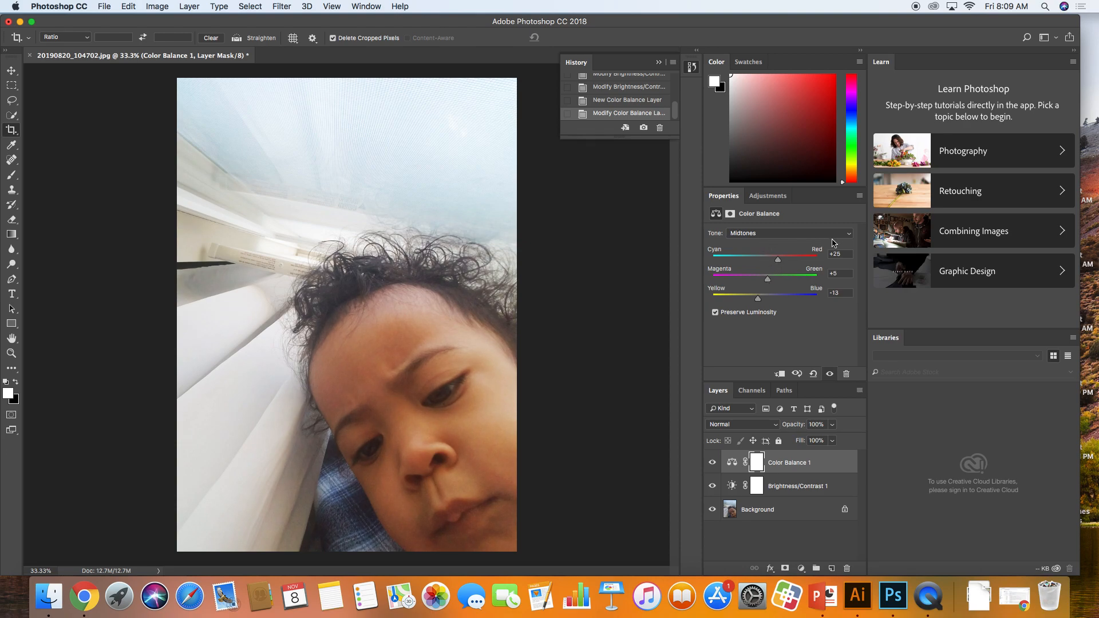
- Switch the Color Balance layer's tone to Shadows and adjust the color sliders for the shadows
left_click(776, 240)
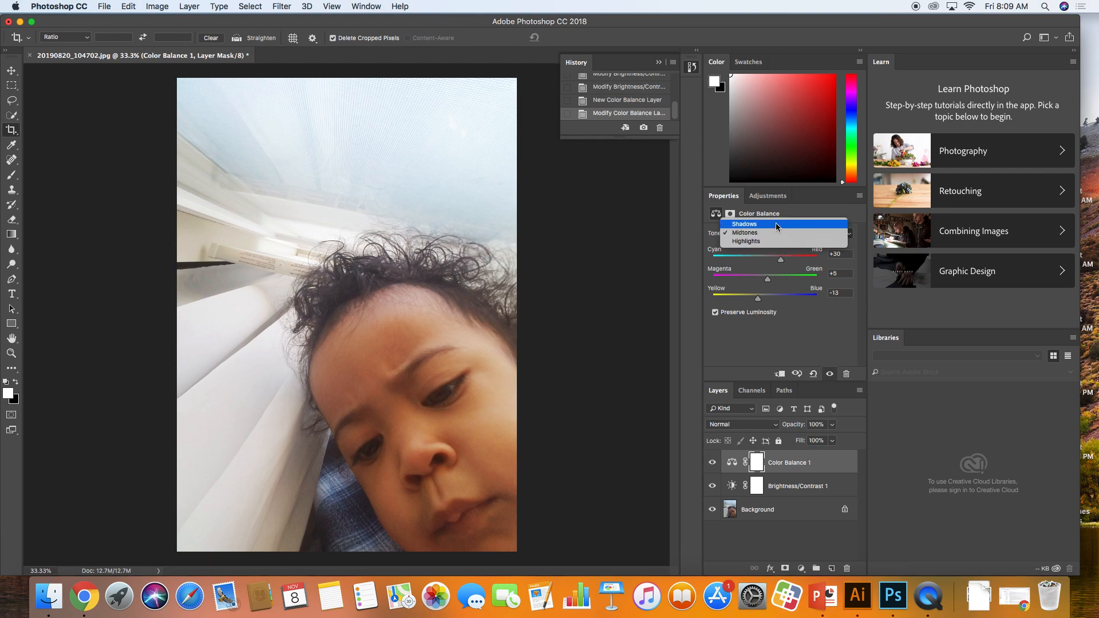
left_click(777, 226)
left_click_drag(765, 259, 763, 299)
- Set the Color Balance layer's highlights to Cyan–Red -20, Magenta–Green -3 and Yellow–Blue -5
left_click(788, 236)
left_click(773, 251)
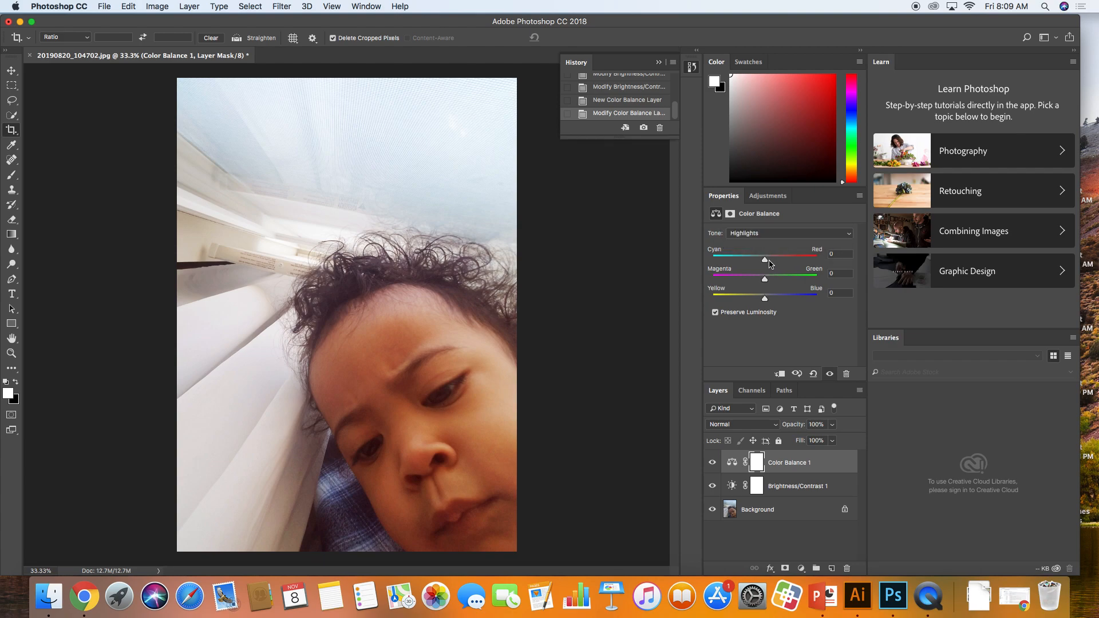
left_click_drag(769, 262, 763, 301)
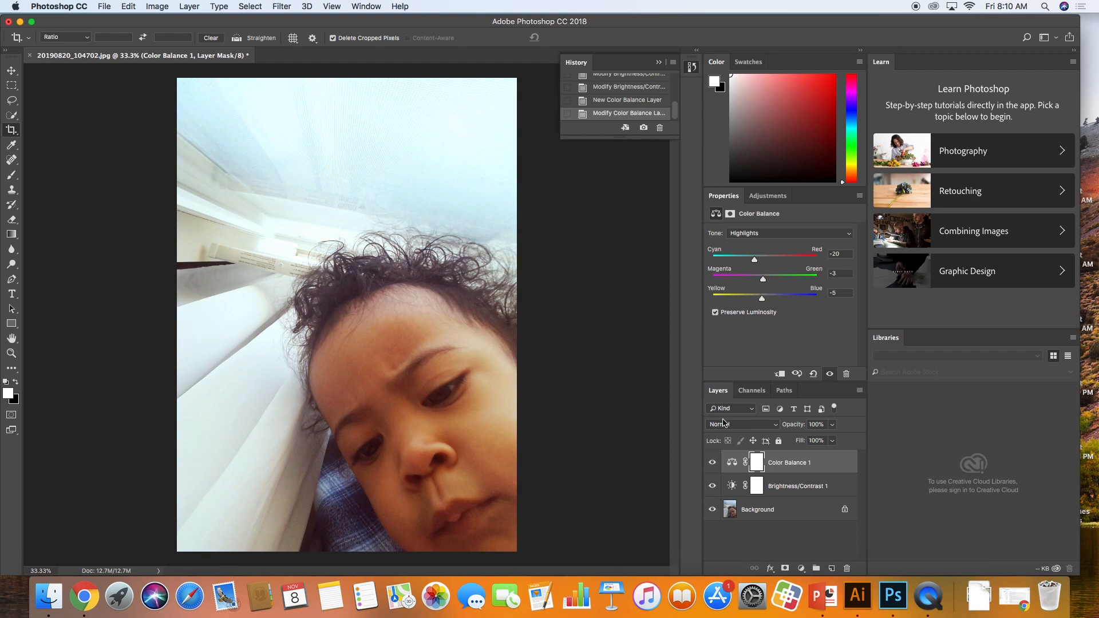
- Toggle the Color Balance layer's visibility to compare the photo with and without the color change, leaving it shown
left_click(713, 464)
left_click(714, 463)
left_click(713, 464)
left_click(713, 463)
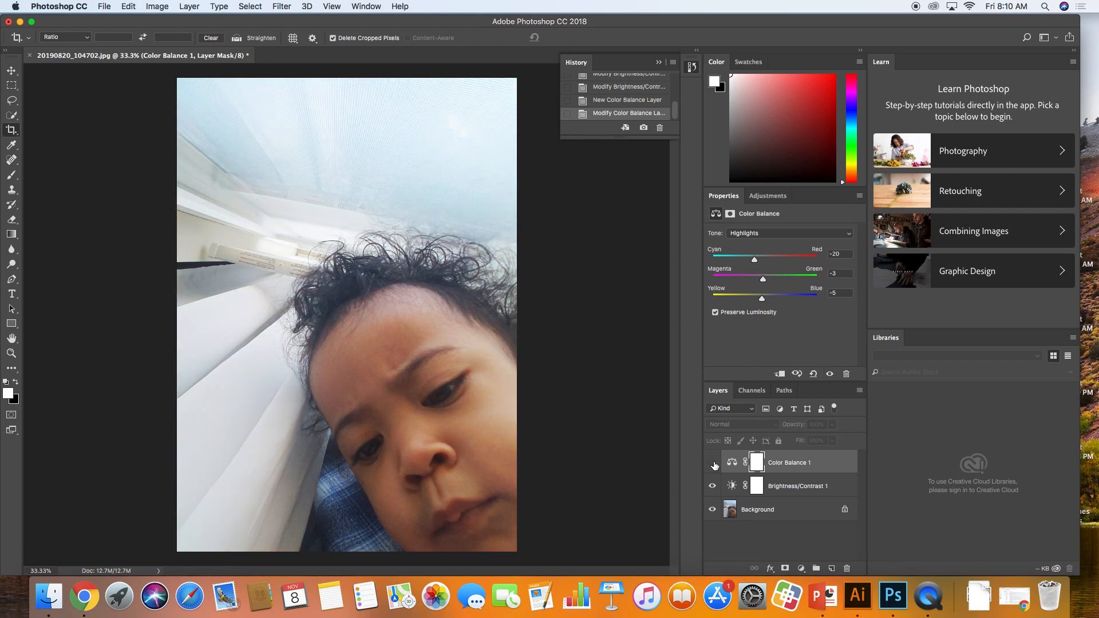
left_click(713, 463)
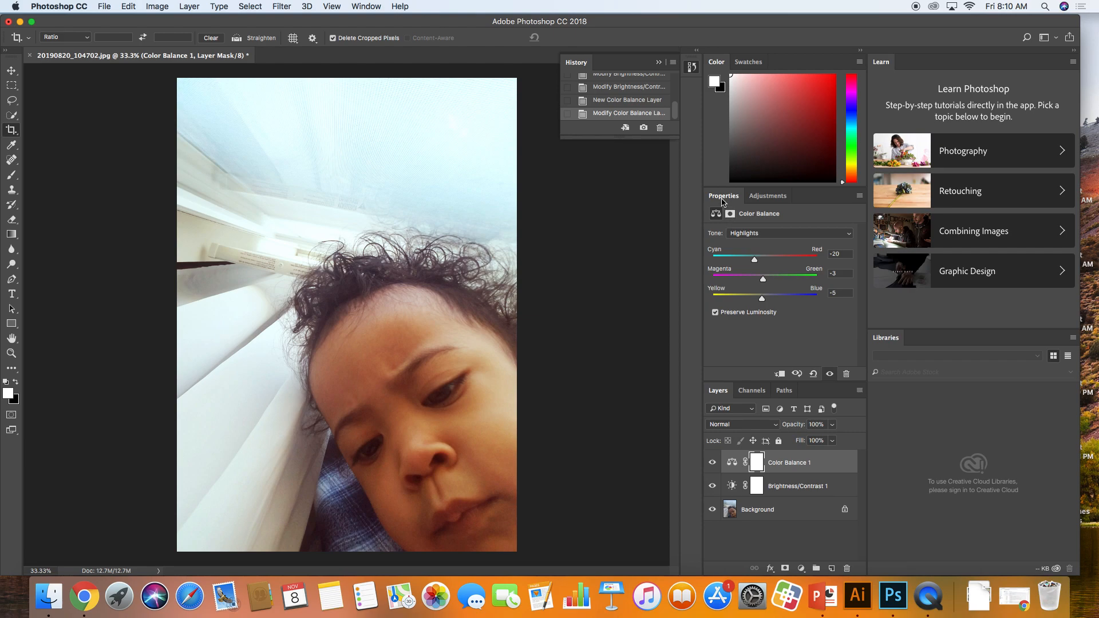
- Add a Hue/Saturation adjustment layer above the Color Balance layer and set its hue to -1
left_click(756, 198)
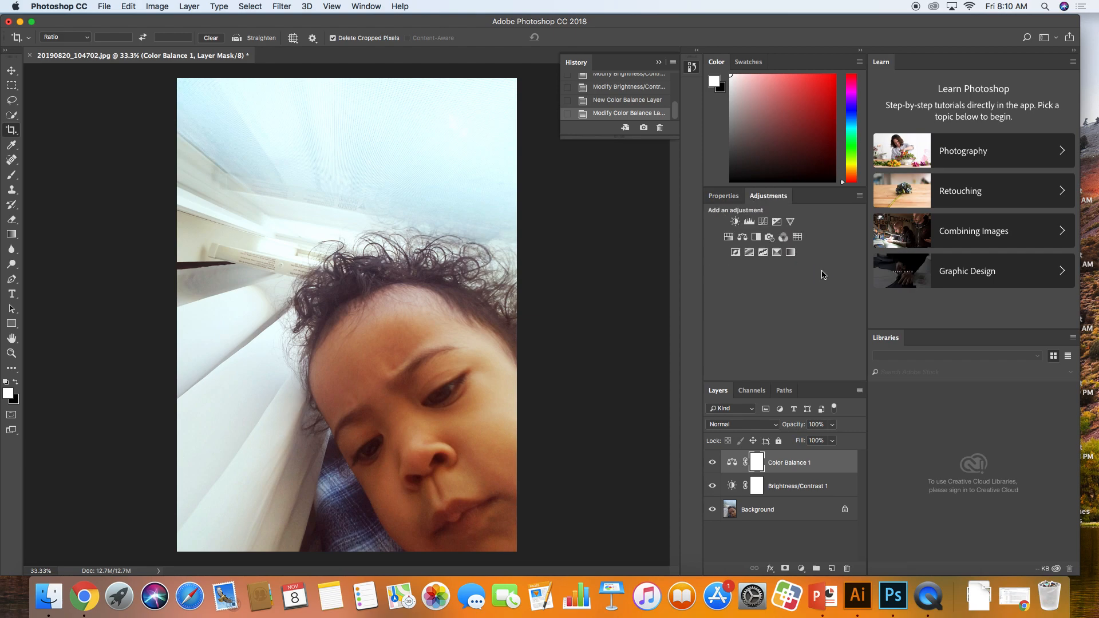
left_click(729, 238)
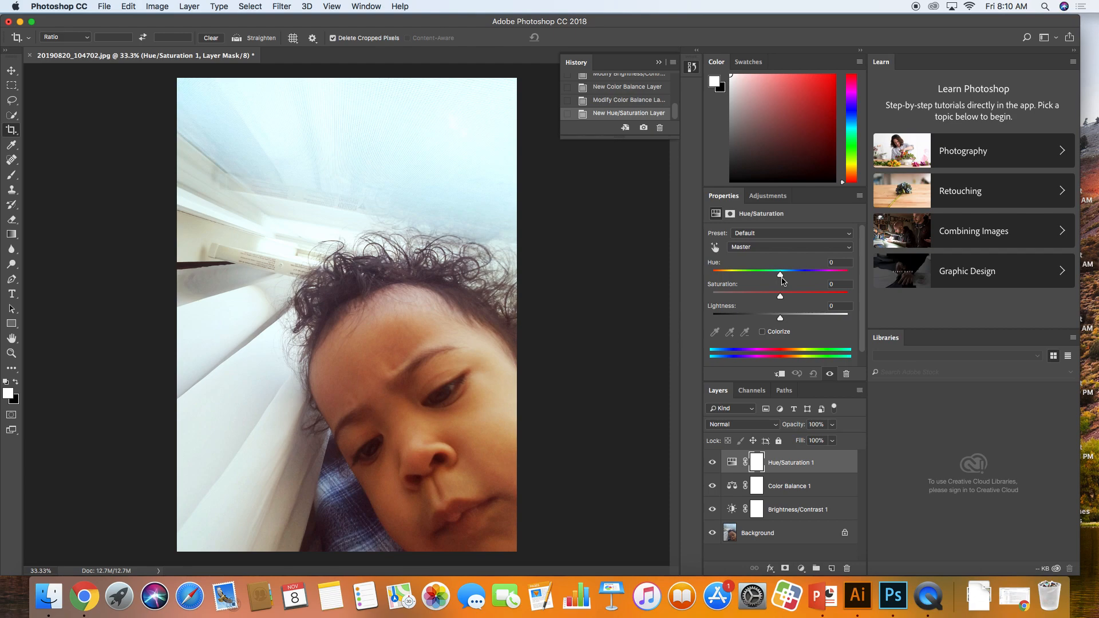
mouse_move(781, 276)
left_mouse_down()
mouse_move(836, 279)
mouse_move(720, 282)
mouse_move(786, 278)
left_mouse_up()
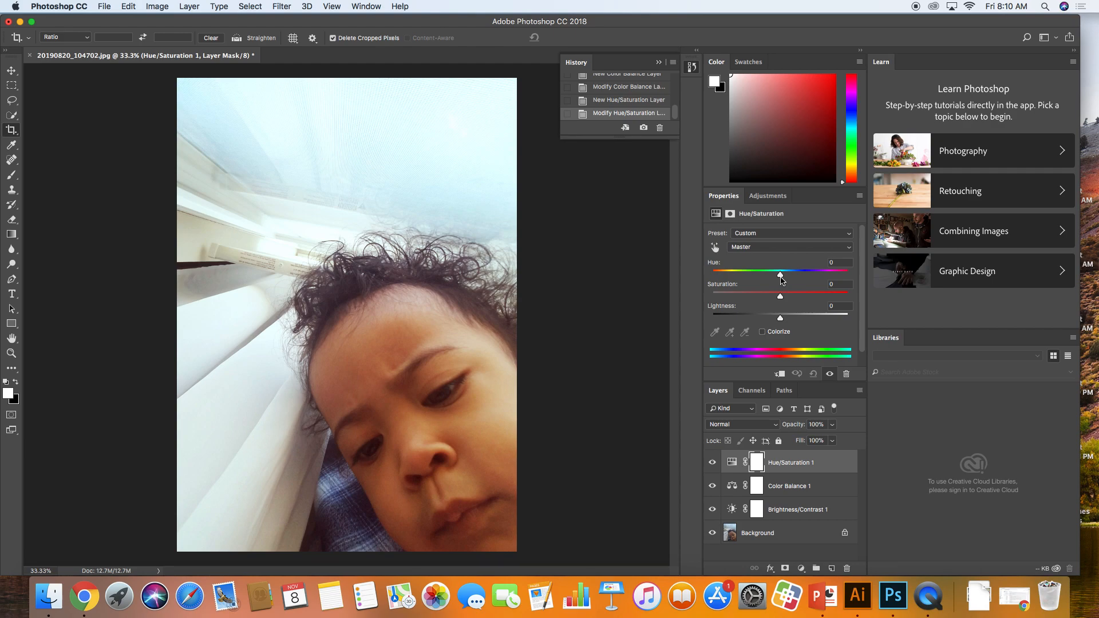
left_click_drag(784, 278, 782, 278)
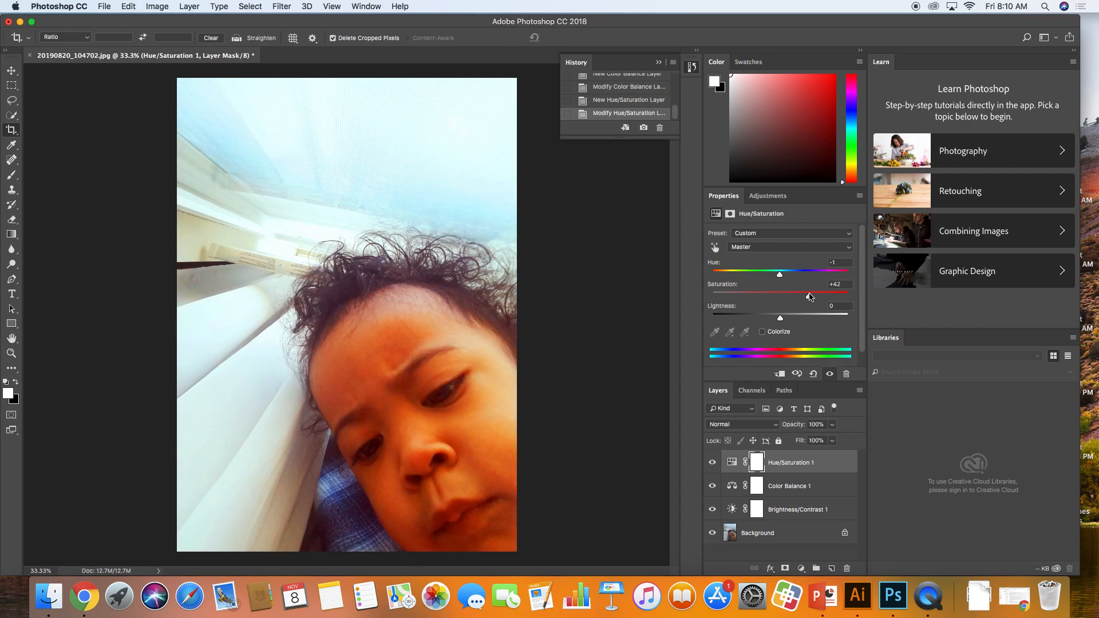
- Try a saturation of +100 and a lightness of +31 on the Hue/Saturation layer, and settle on -8 for both
left_click_drag(780, 297, 869, 300)
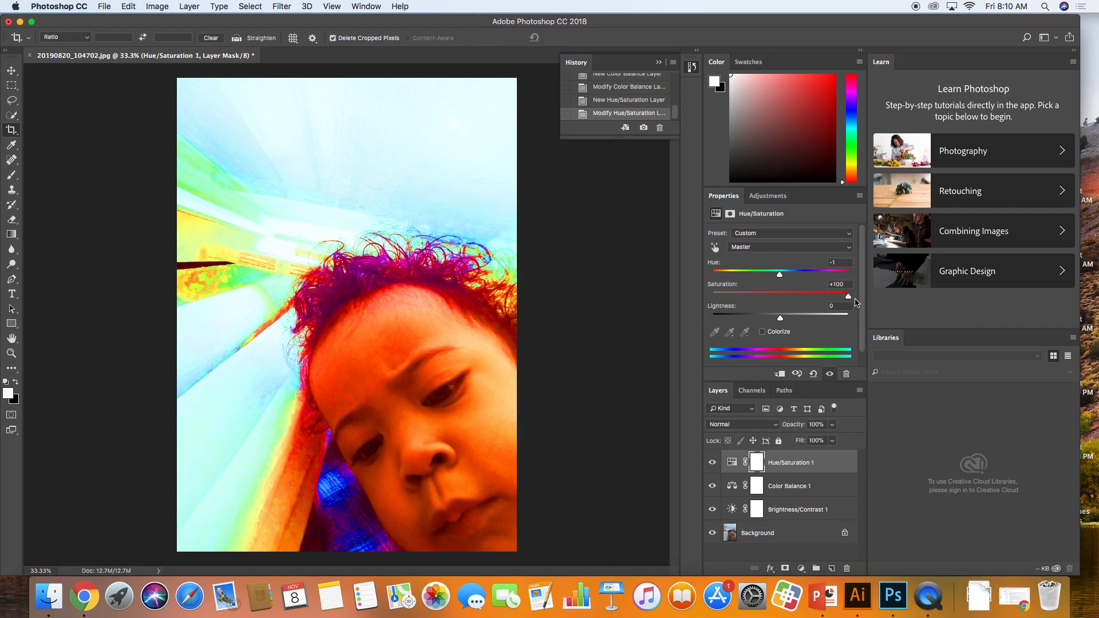
left_click_drag(849, 298, 798, 319)
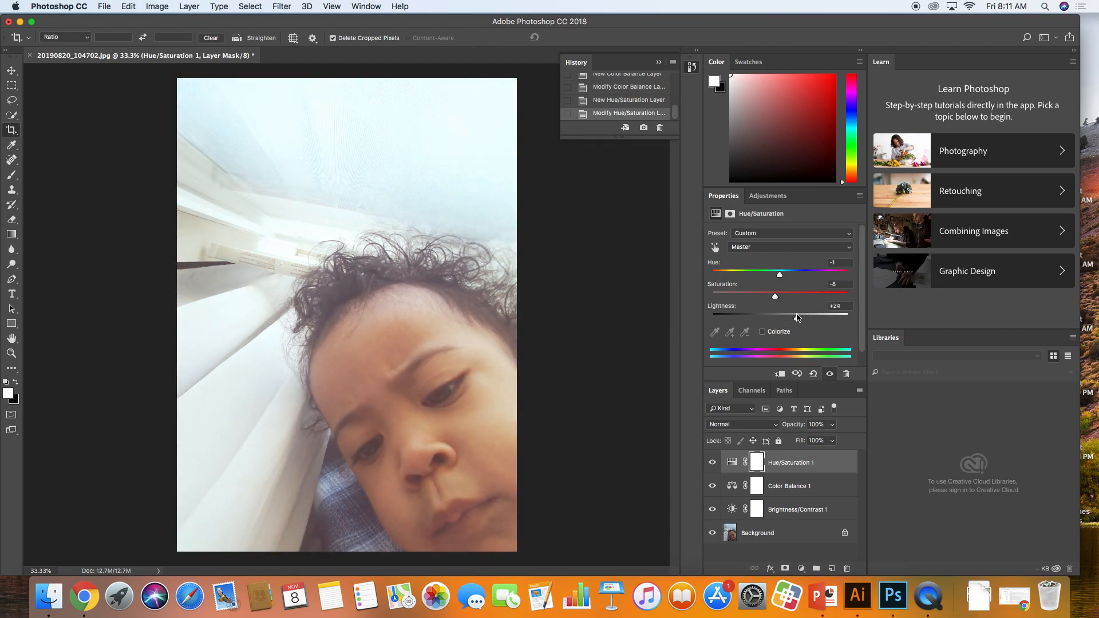
mouse_move(798, 317)
left_mouse_down()
mouse_move(747, 318)
mouse_move(802, 318)
left_mouse_up()
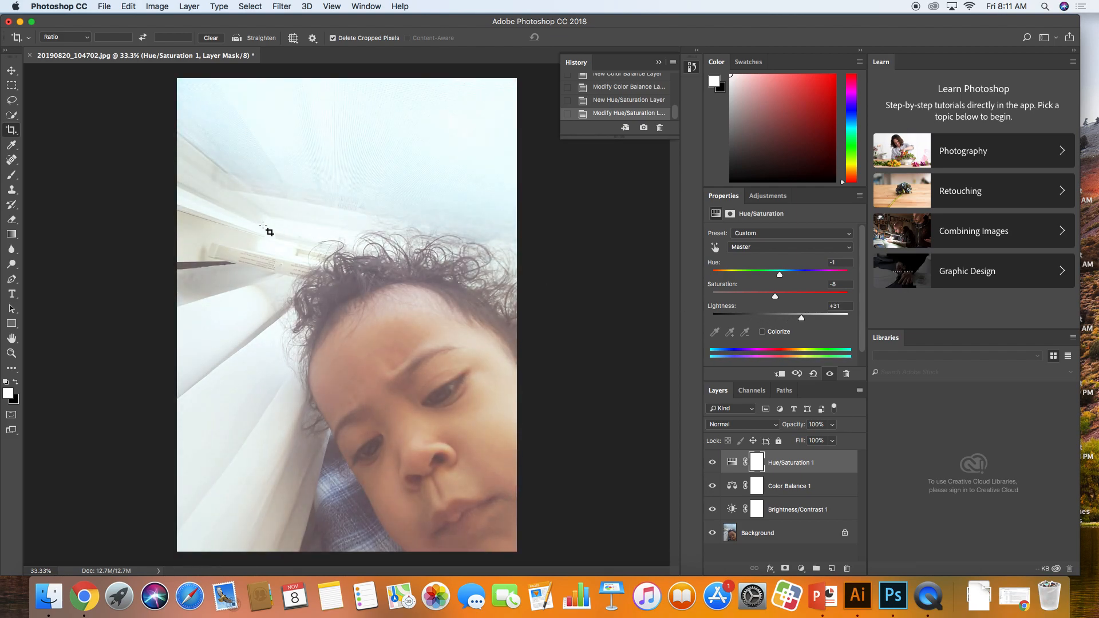
left_click_drag(801, 319, 776, 319)
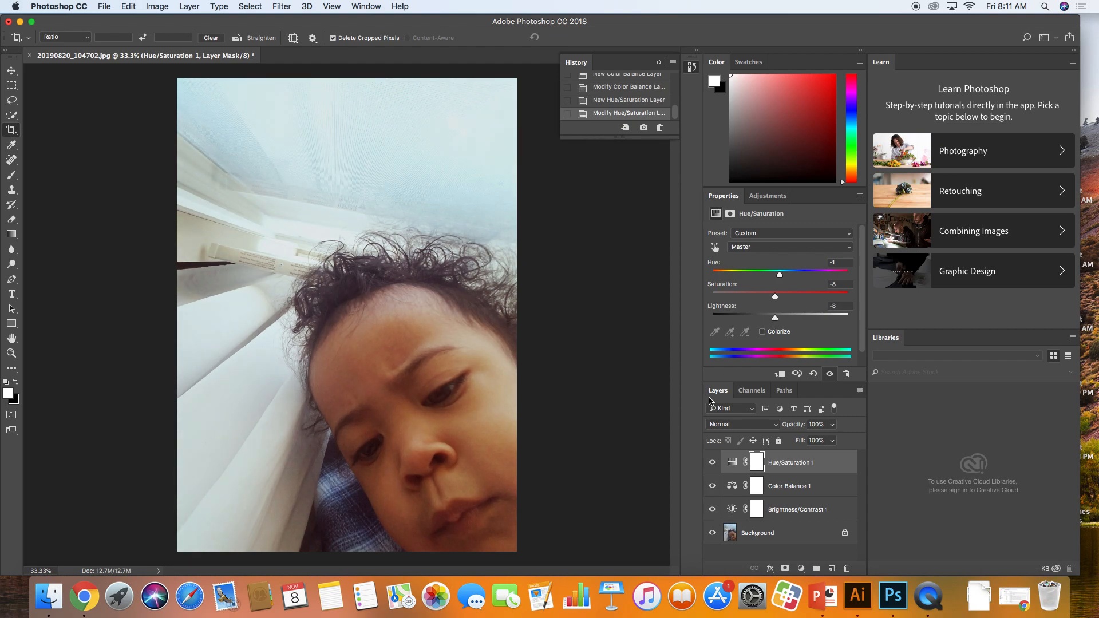
- Toggle the Hue/Saturation layer's visibility to compare the photo with and without the adjustment, leaving it shown
left_click(712, 462)
left_click(712, 463)
left_click(712, 464)
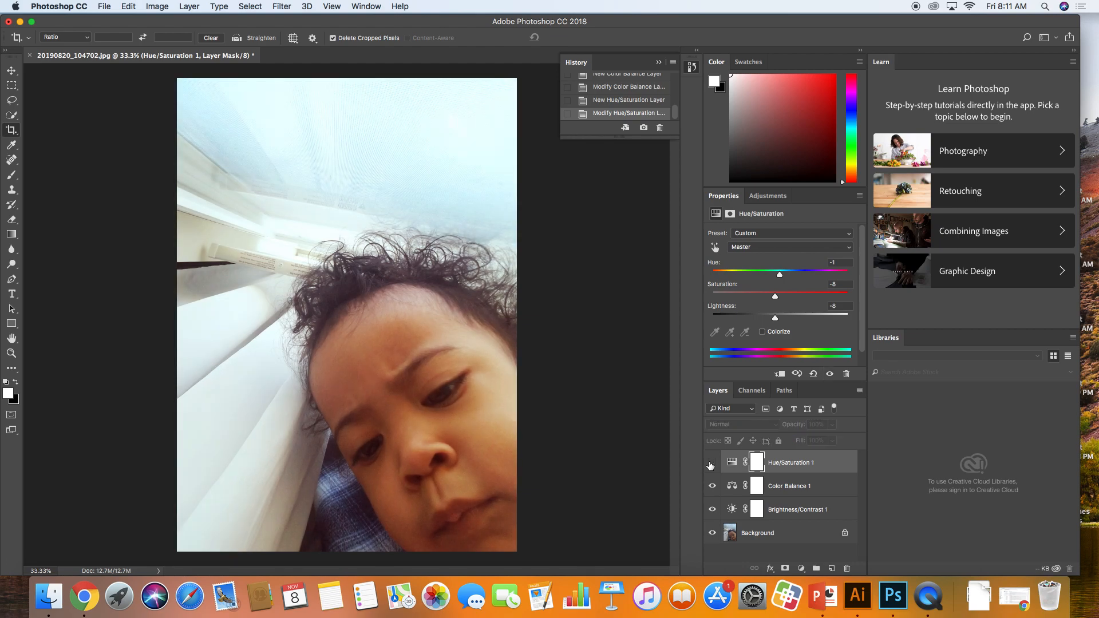
left_click(712, 464)
left_click(712, 463)
left_click(712, 463)
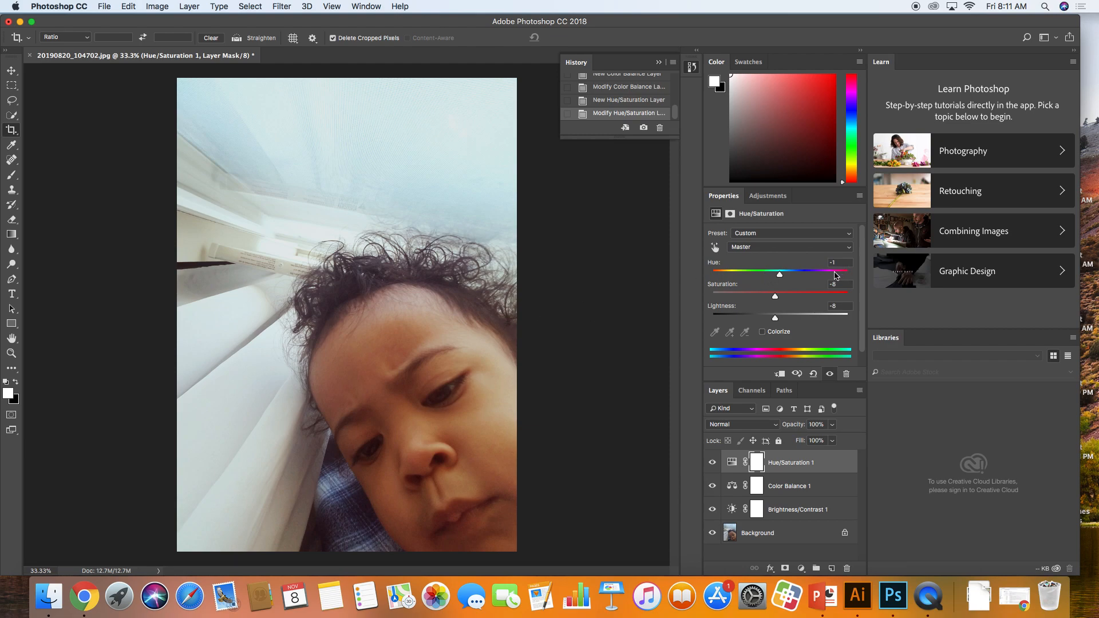
- Add a Gradient Map adjustment layer, try several colorful gradient presets, and choose the black-to-white preset
left_click(768, 196)
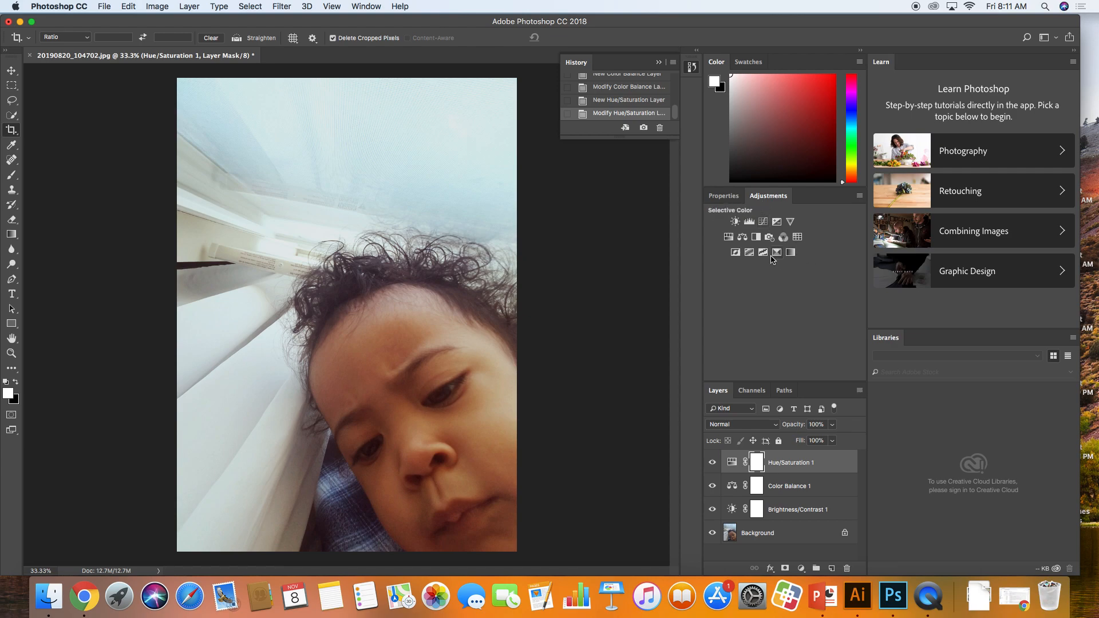
left_click(791, 253)
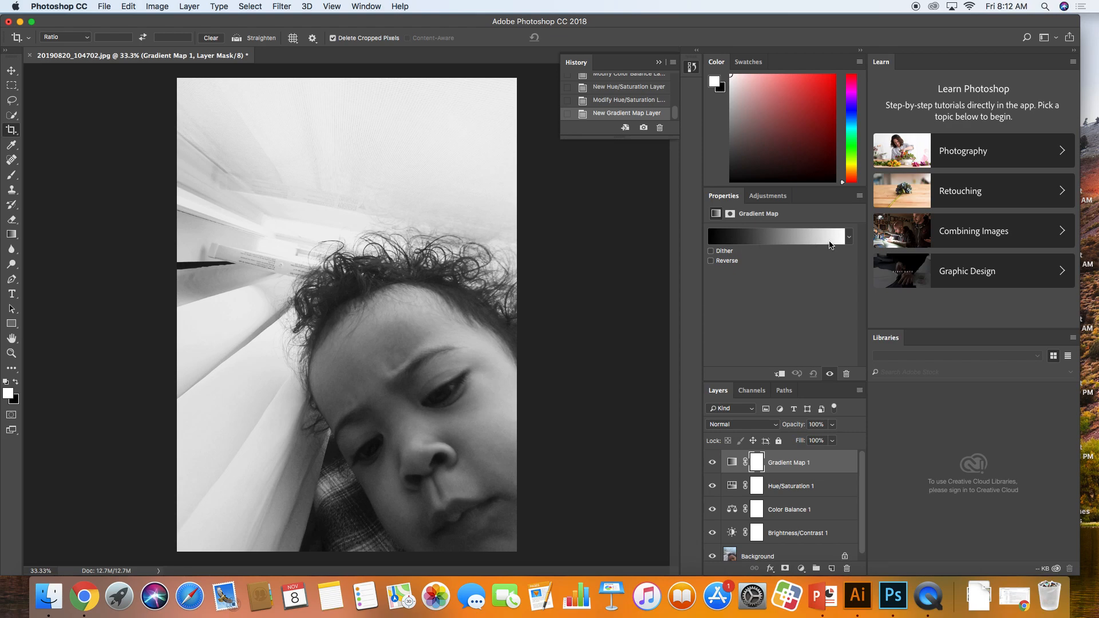
left_click(849, 237)
left_click(796, 264)
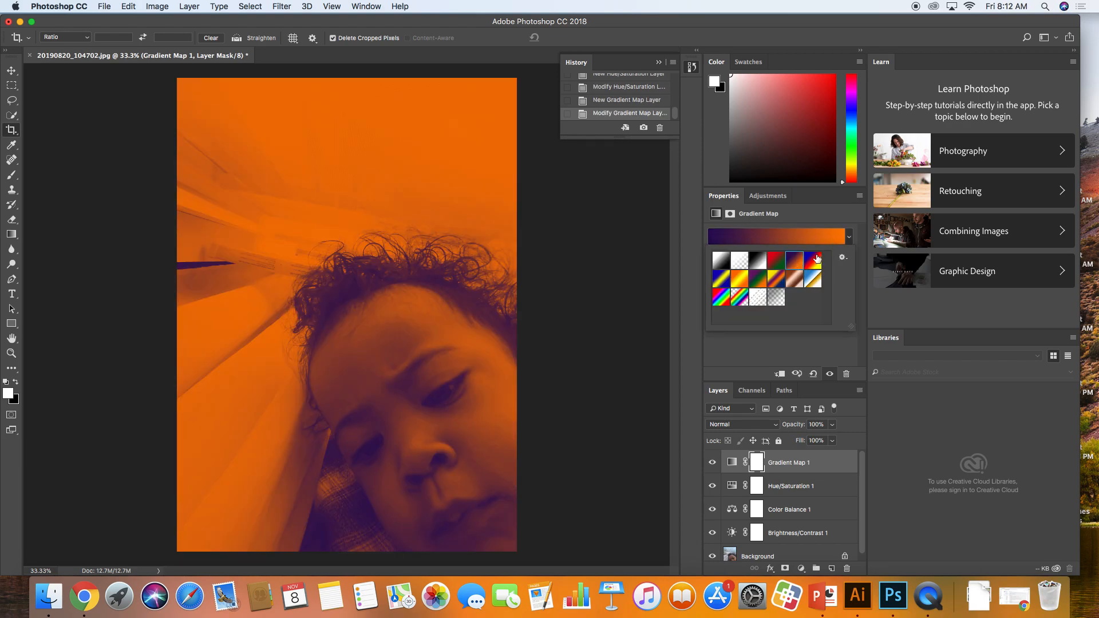
left_click(812, 259)
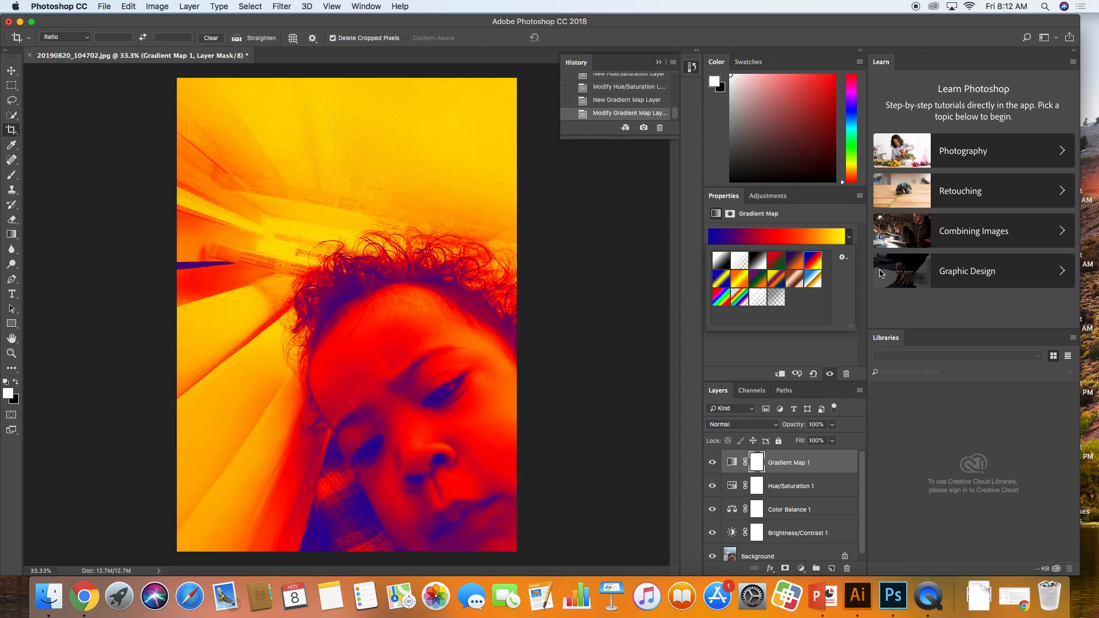
left_click(741, 284)
left_click(722, 280)
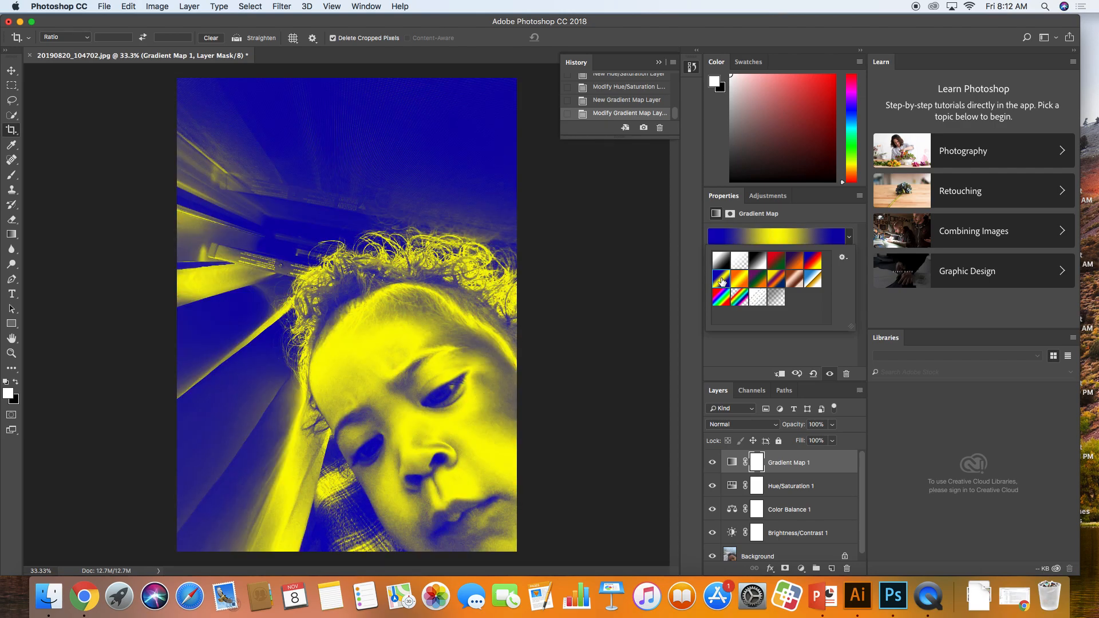
left_click(722, 265)
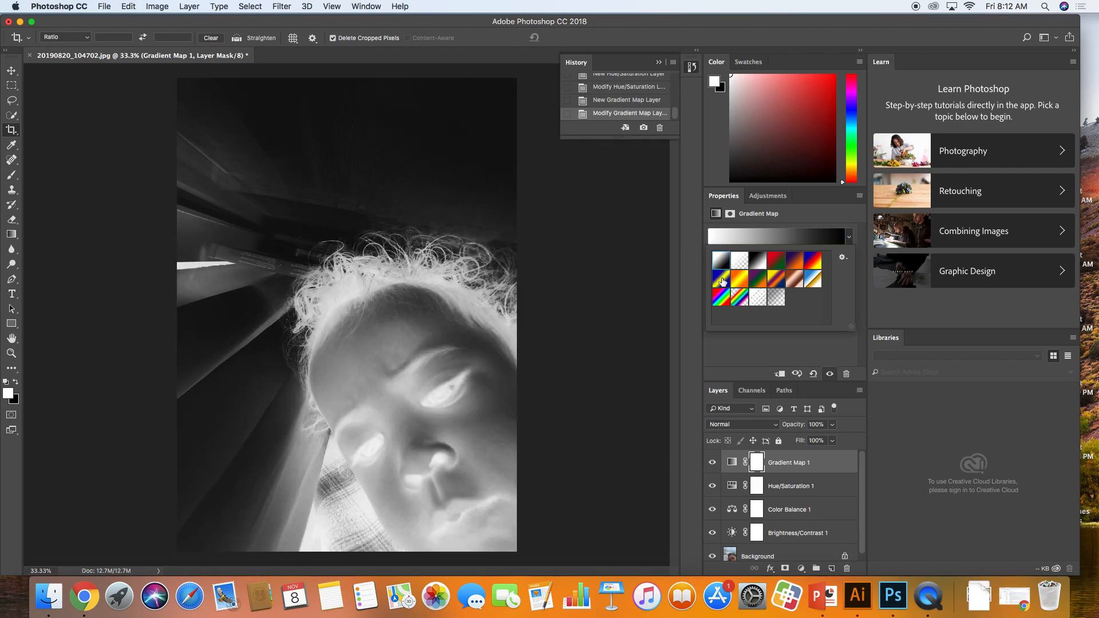
left_click(758, 267)
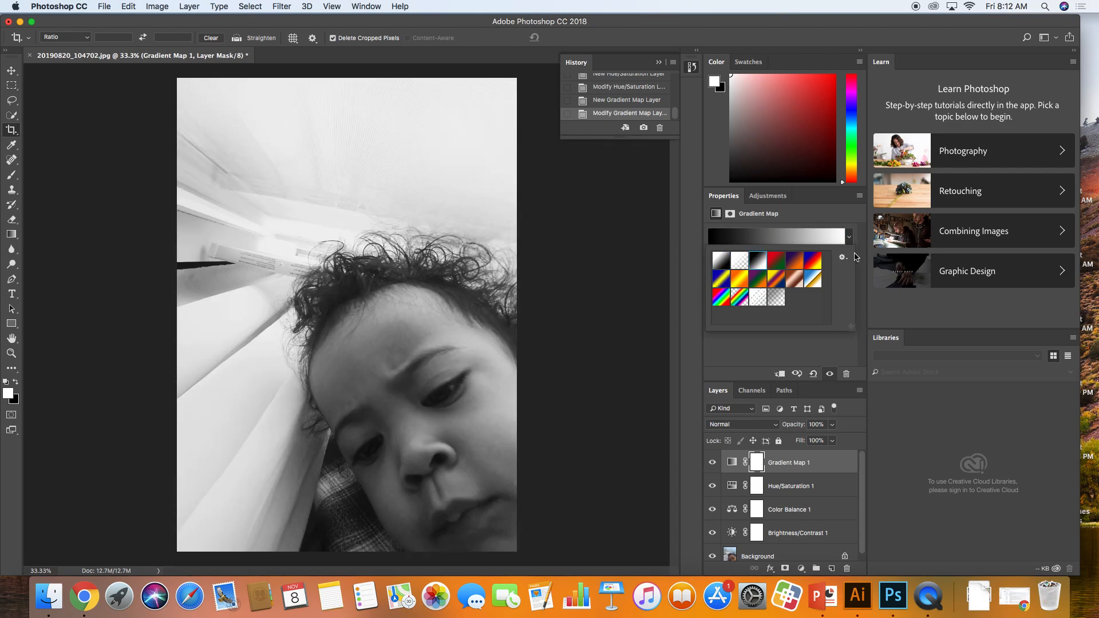
left_click(824, 244)
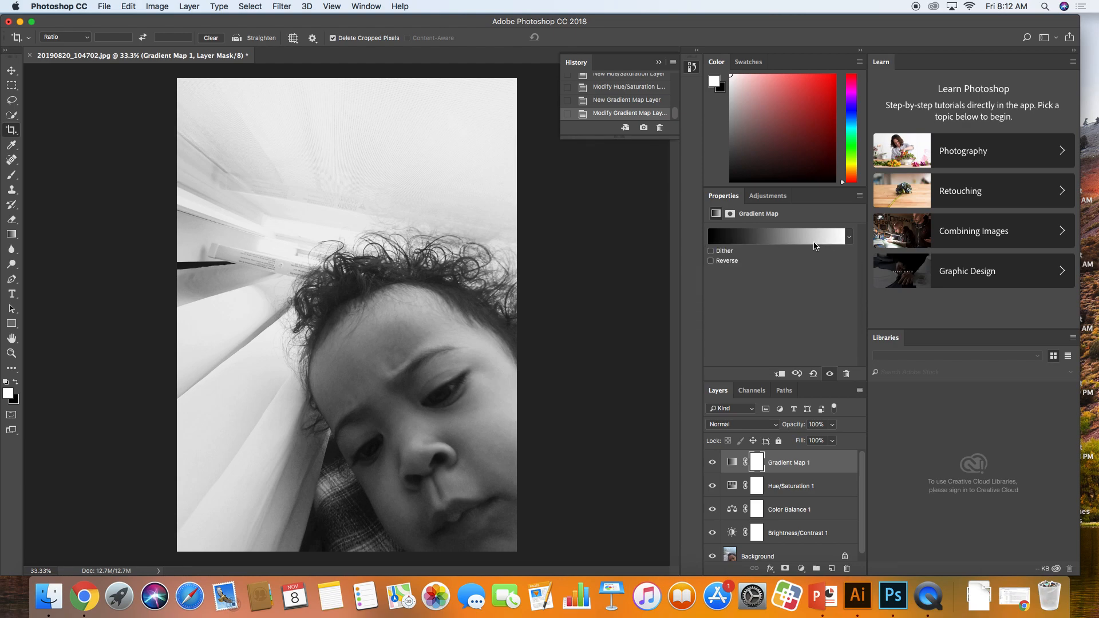
- Edit the gradient map's gradient and change its black starting color stop to dark blue 02035b
left_click(818, 247)
left_click_drag(543, 151, 902, 205)
double_click(799, 390)
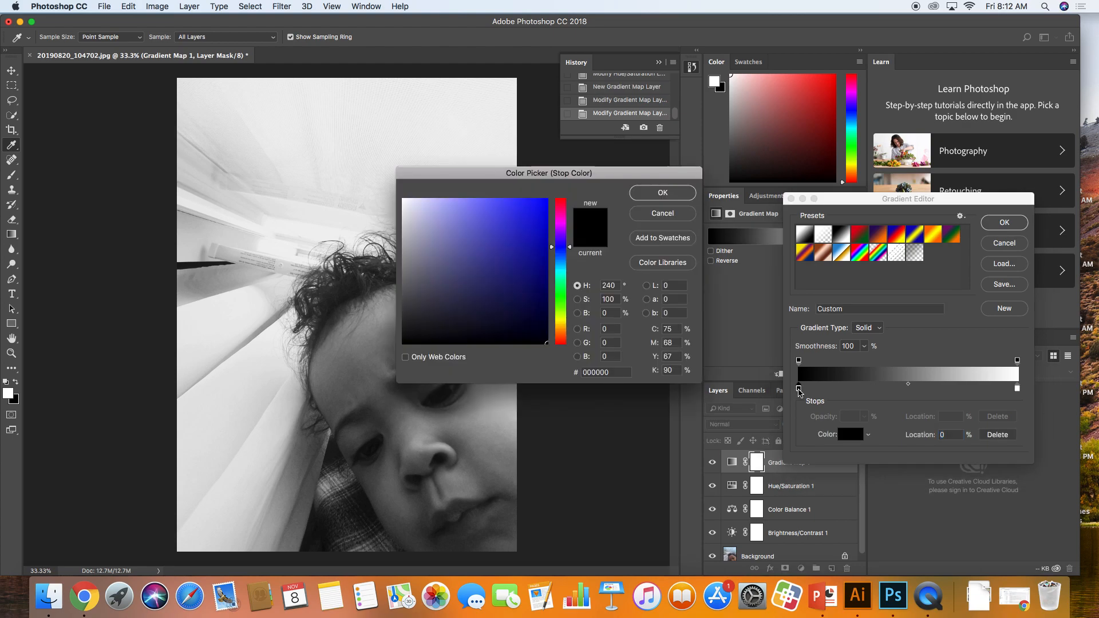
left_click(537, 222)
mouse_move(537, 222)
left_mouse_down()
mouse_move(518, 275)
mouse_move(534, 299)
mouse_move(545, 292)
left_mouse_up()
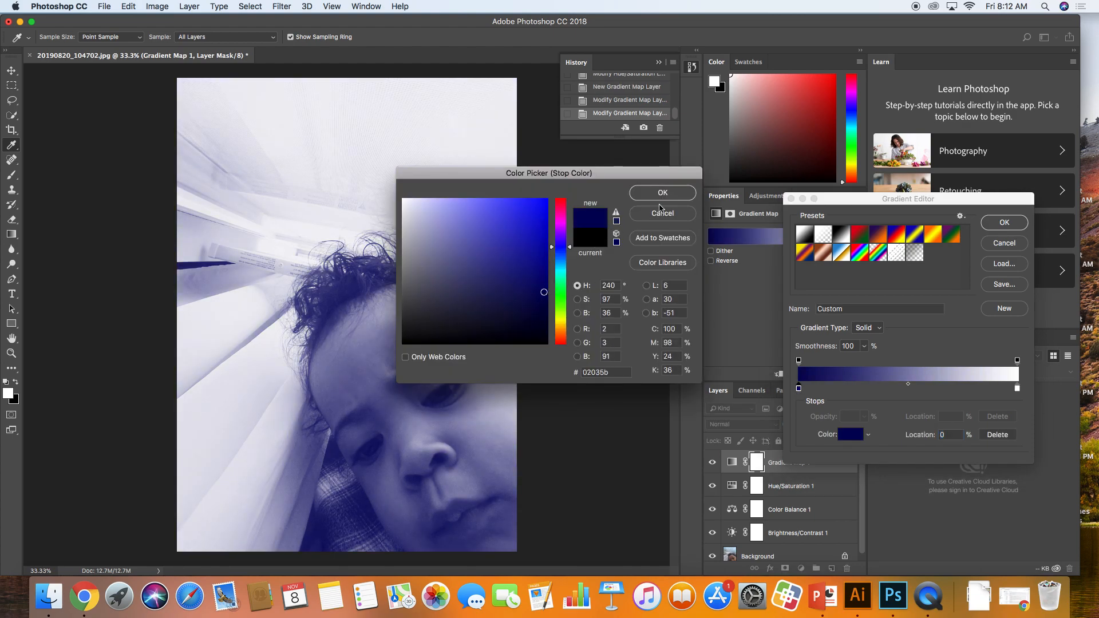
left_click(648, 194)
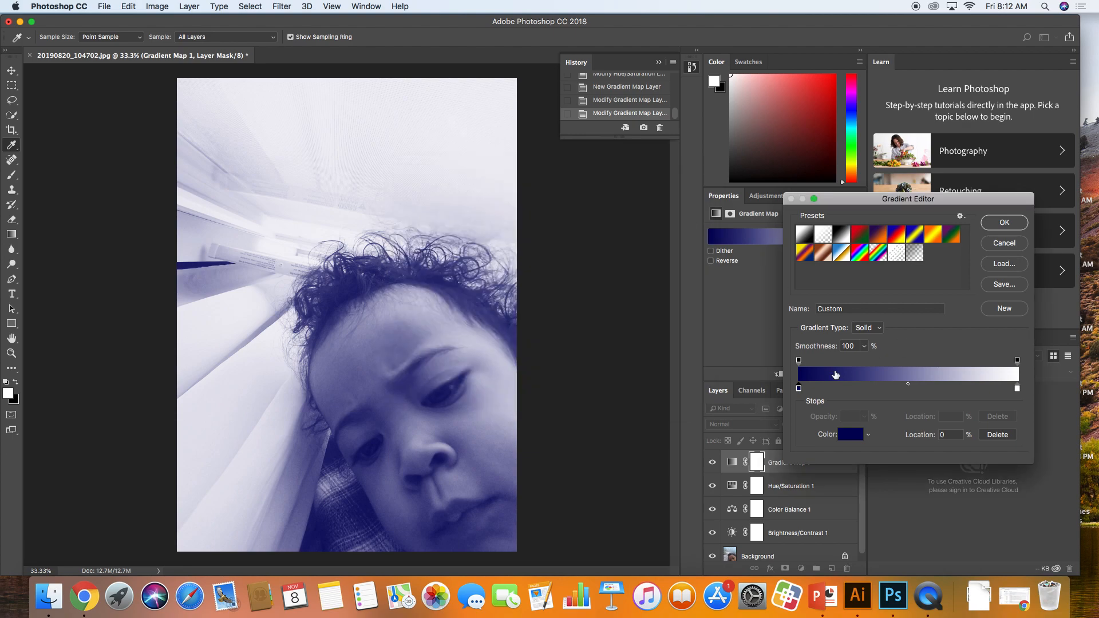
- Add a middle color stop at location 46% on the gradient and color it light teal blue
left_click(900, 390)
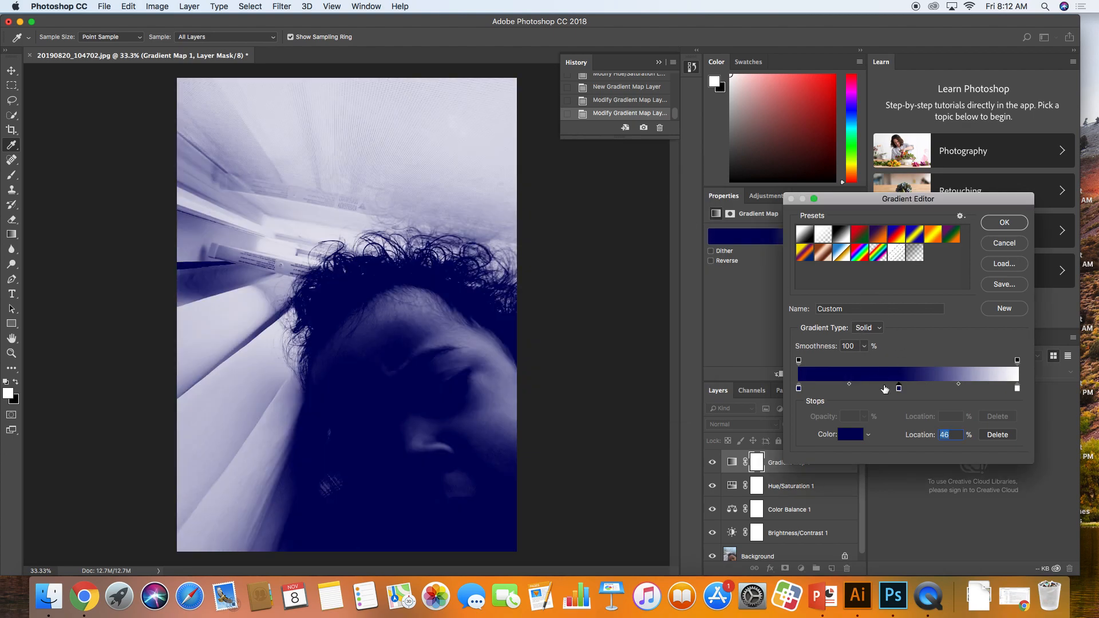
double_click(898, 388)
left_click(472, 228)
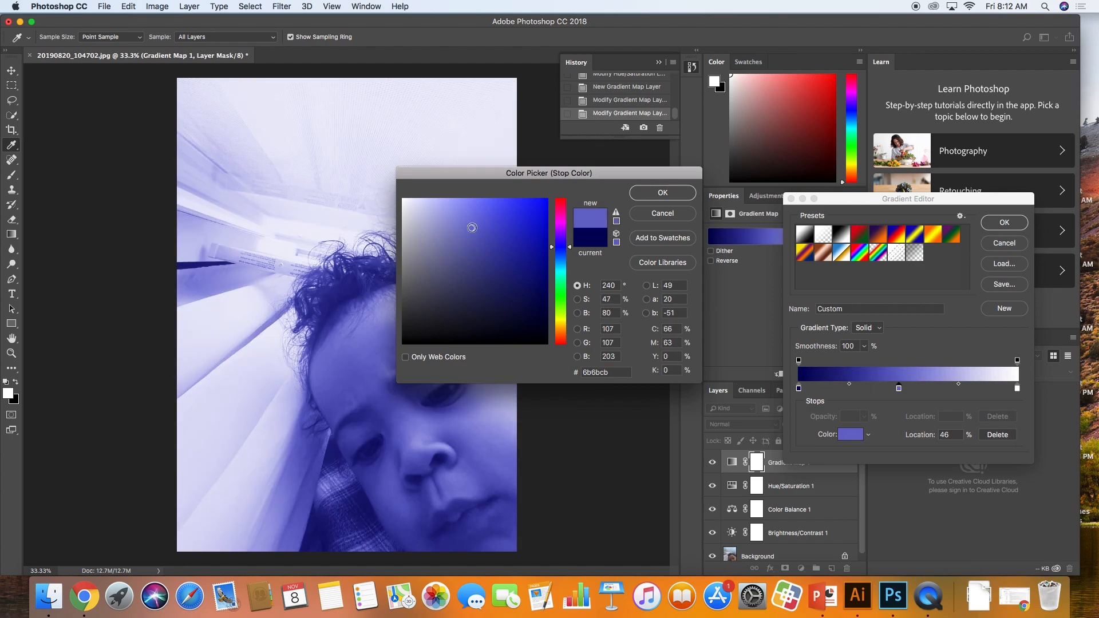
left_click(559, 269)
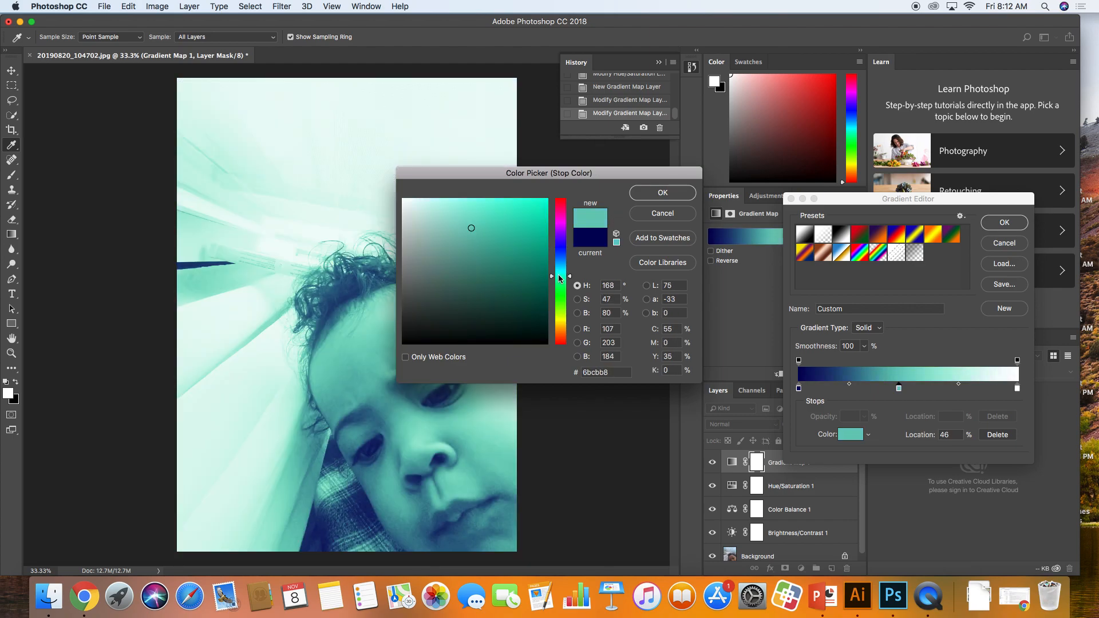
left_click(646, 197)
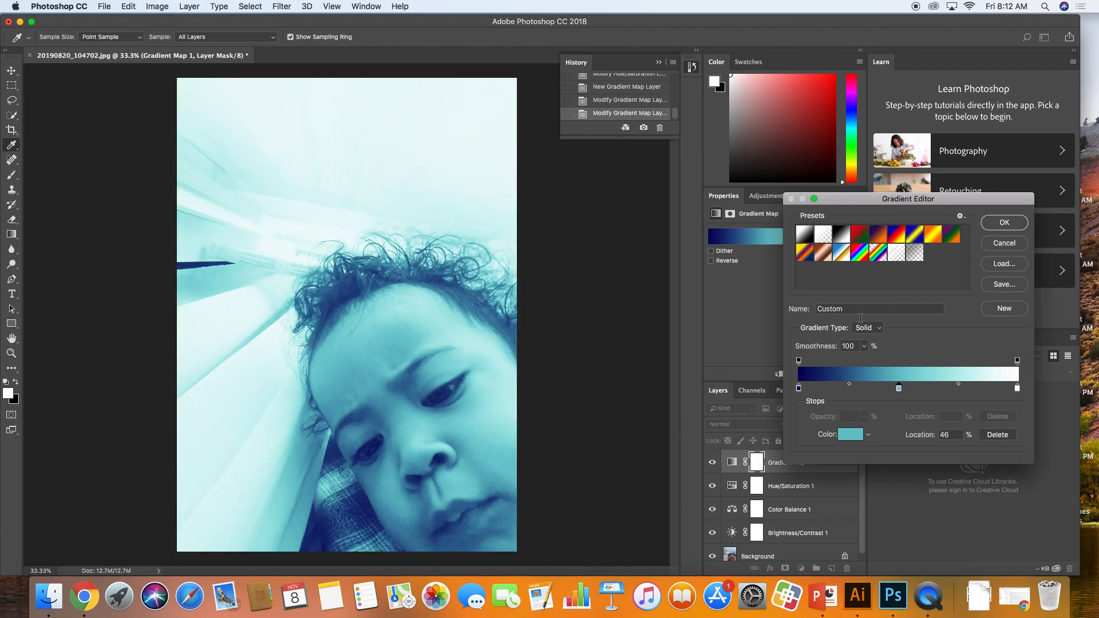
- Change the gradient's white end stop to light yellow-green eaff8a and accept the edited gradient
double_click(1018, 390)
left_click(564, 316)
left_click(512, 215)
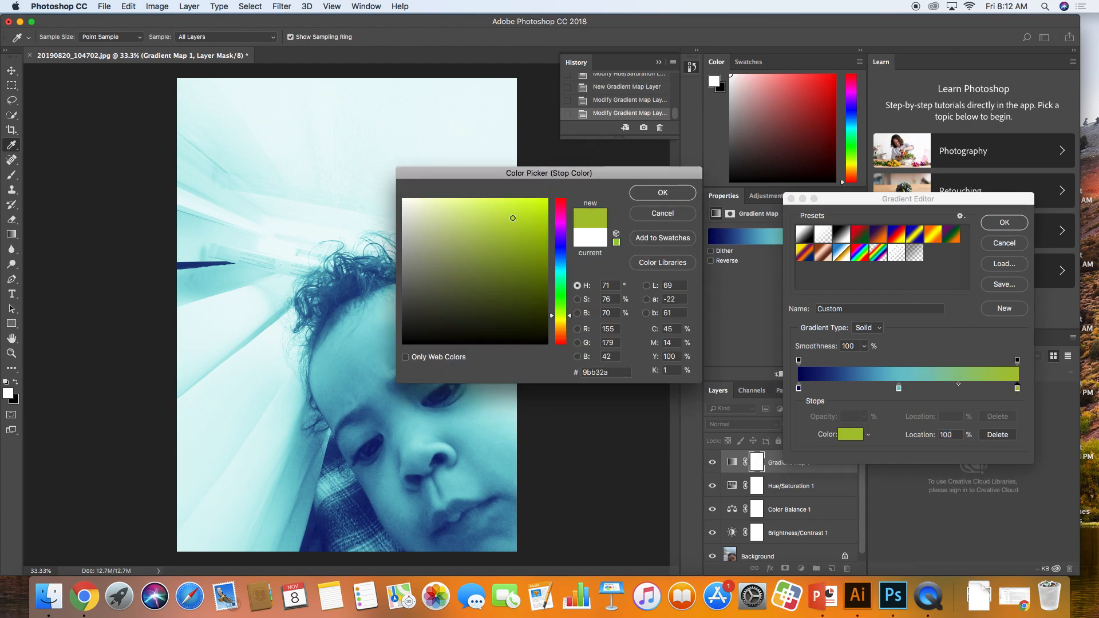
left_click(498, 210)
left_click_drag(497, 210, 469, 193)
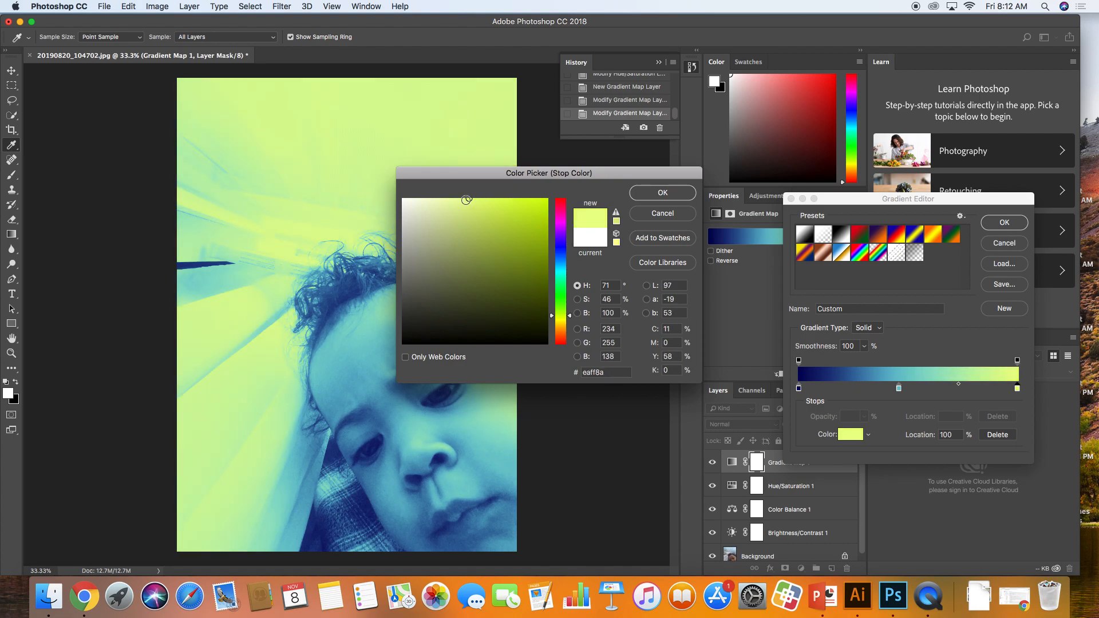
left_click(659, 194)
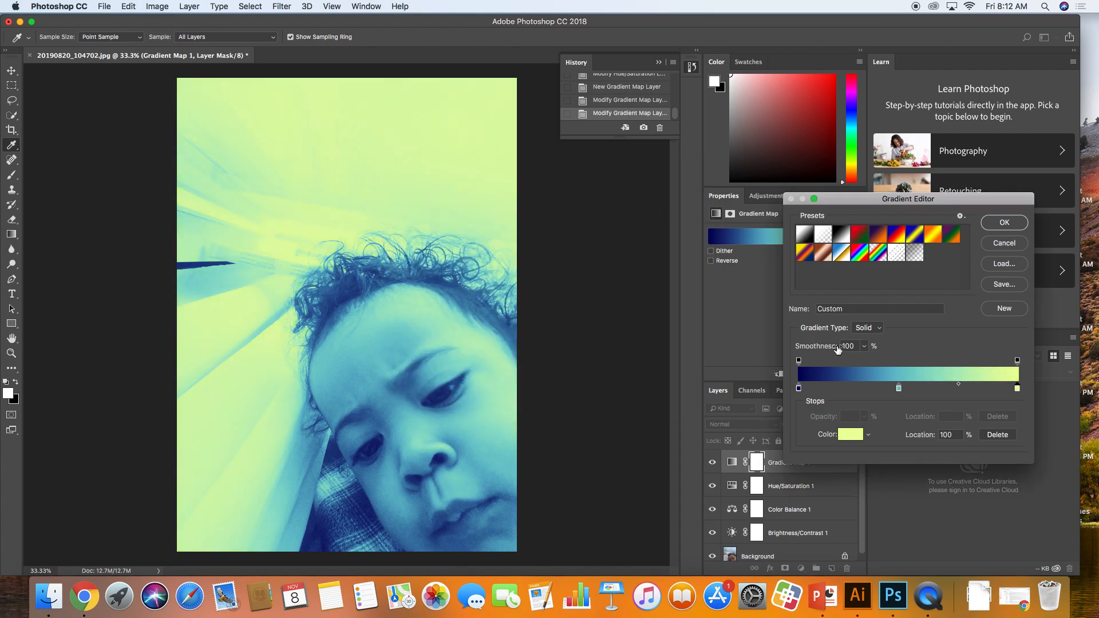
left_click(1005, 223)
- Lower the Gradient Map layer's opacity to 25% and toggle its visibility to compare the photo with and without it
left_click(712, 462)
left_click(713, 462)
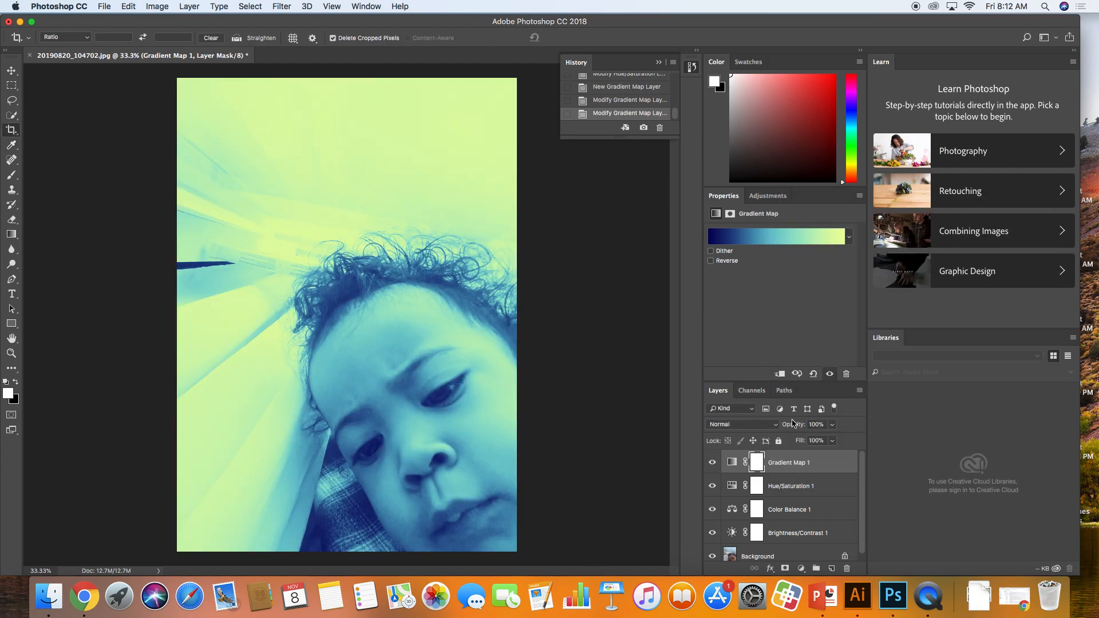
left_click(833, 426)
left_click_drag(828, 440, 800, 442)
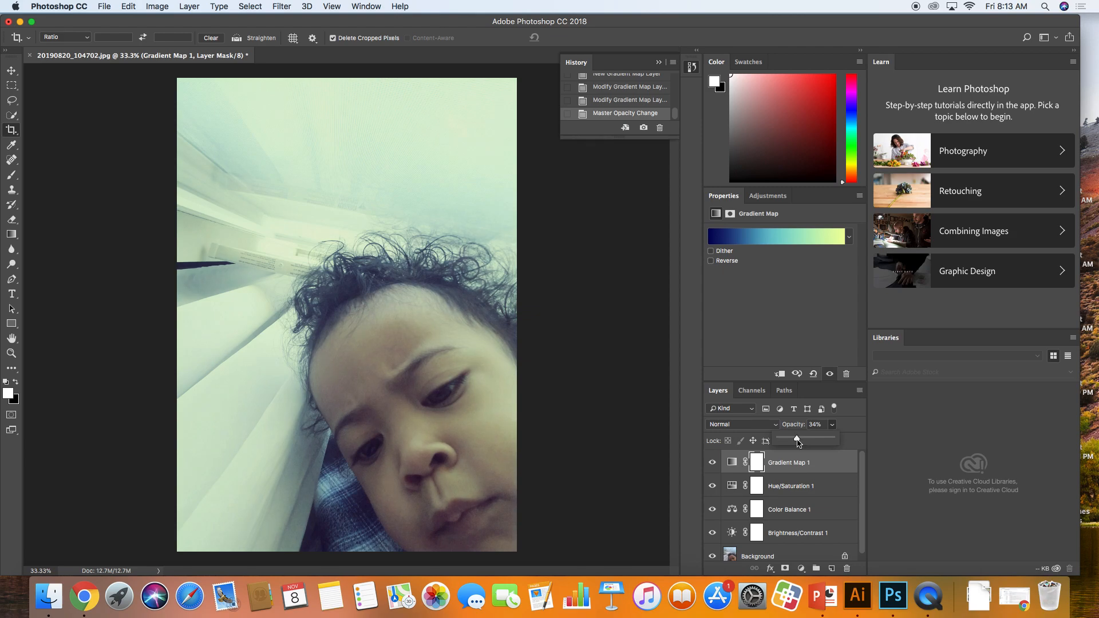
left_click(764, 426)
left_click(764, 427)
left_click(712, 462)
left_click(712, 462)
- Readjust the Brightness/Contrast layer to a brightness of 68 and a contrast of 51
key("super+minus")
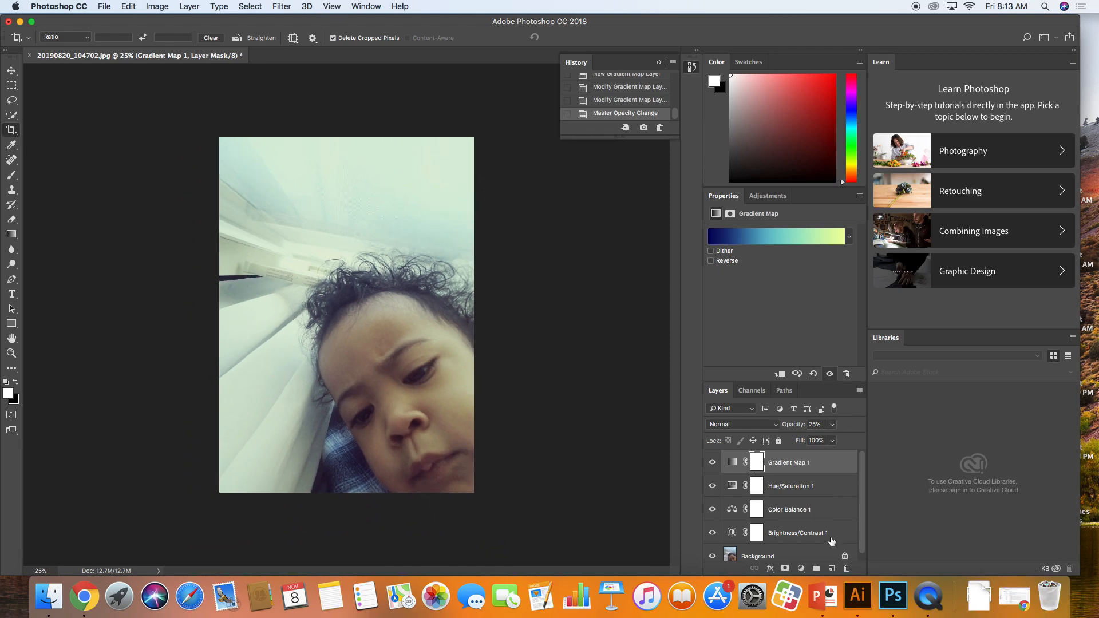
left_click(788, 534)
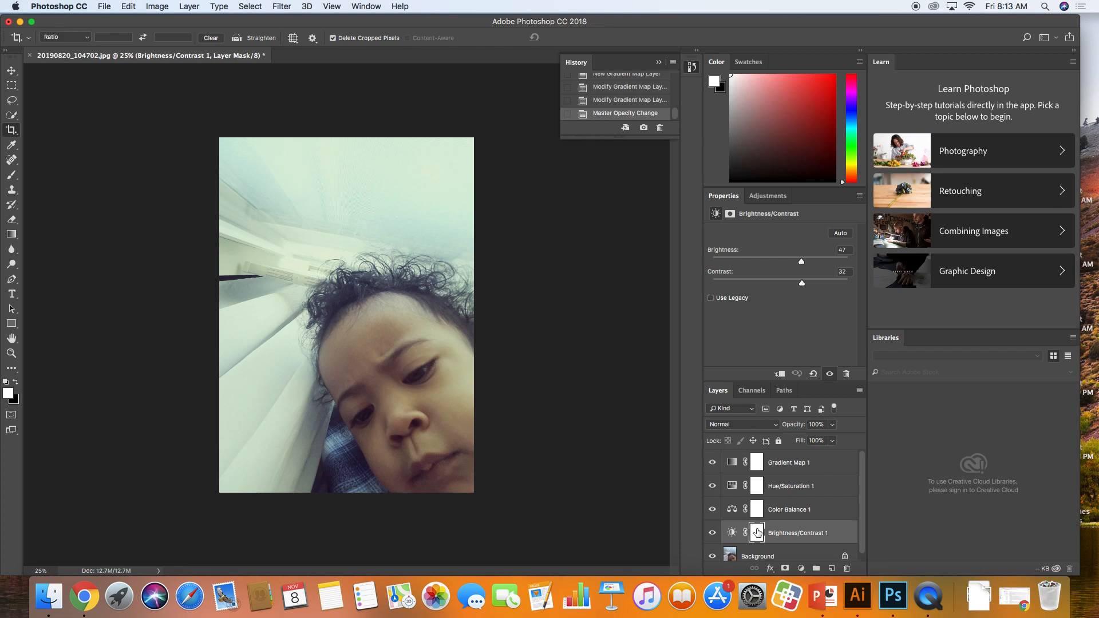
left_click(733, 534)
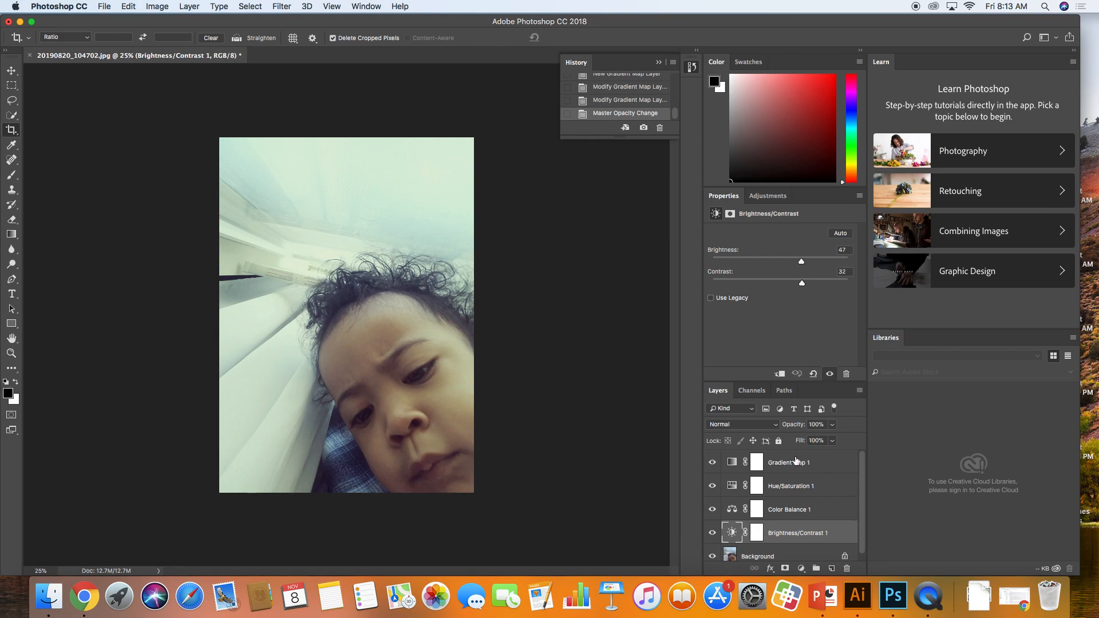
left_click_drag(803, 264, 800, 263)
mouse_move(801, 282)
left_mouse_down()
mouse_move(817, 283)
mouse_move(816, 266)
left_mouse_up()
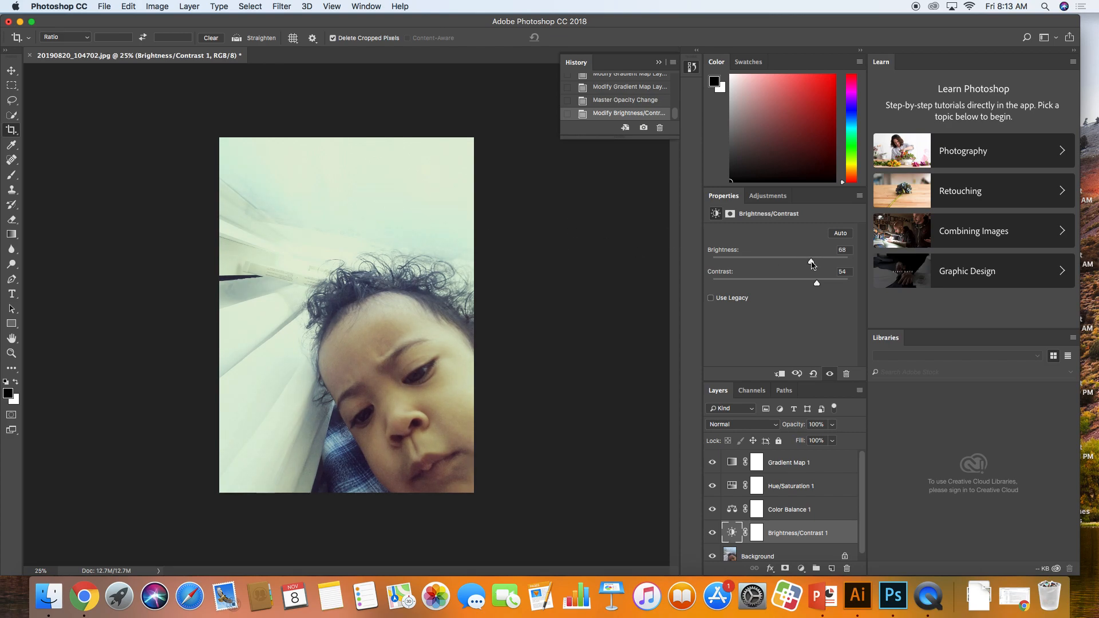
left_click_drag(817, 287, 816, 286)
- Hide all four adjustment layers to compare with the original photo, and show them all again
scroll(754, 504, "down", 1)
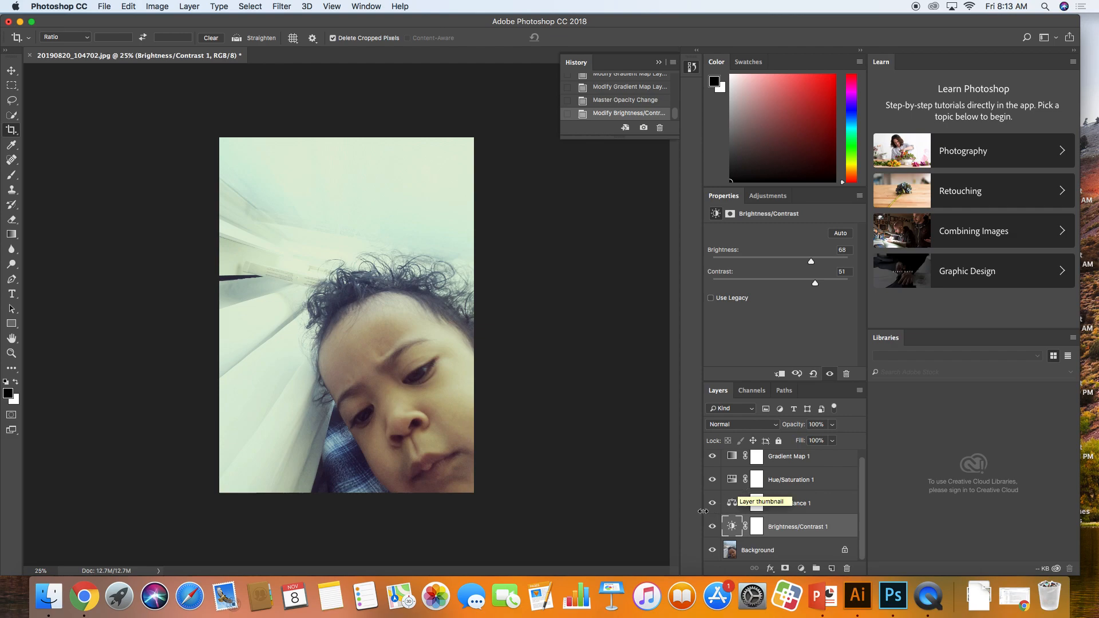
left_click(713, 527)
left_click(712, 527)
left_click(713, 504)
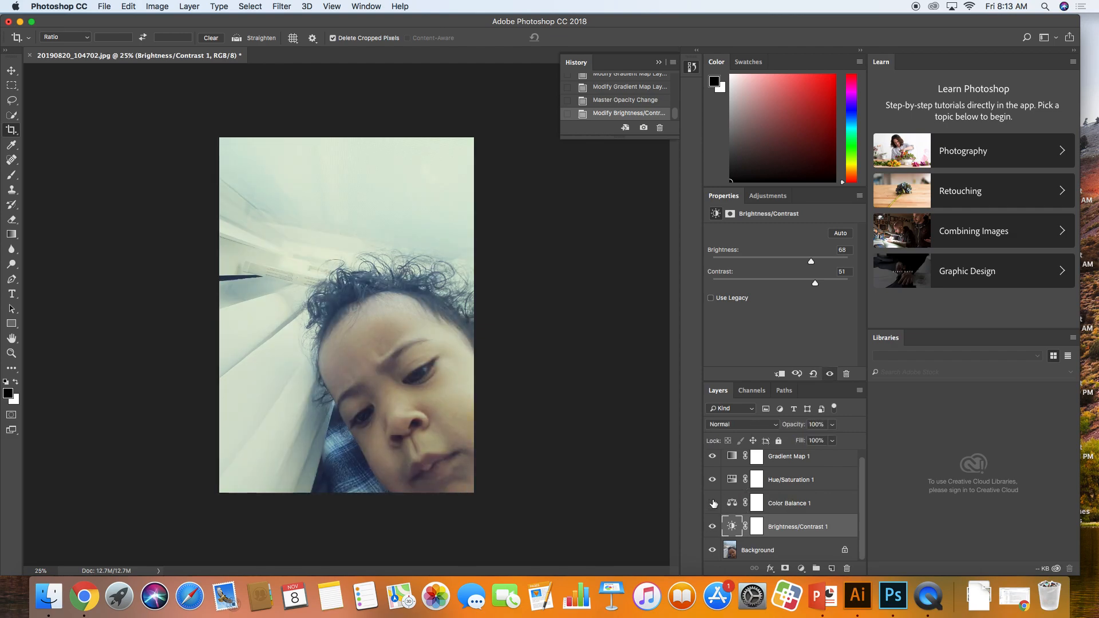
left_click(712, 480)
left_click(713, 456)
left_click(713, 527)
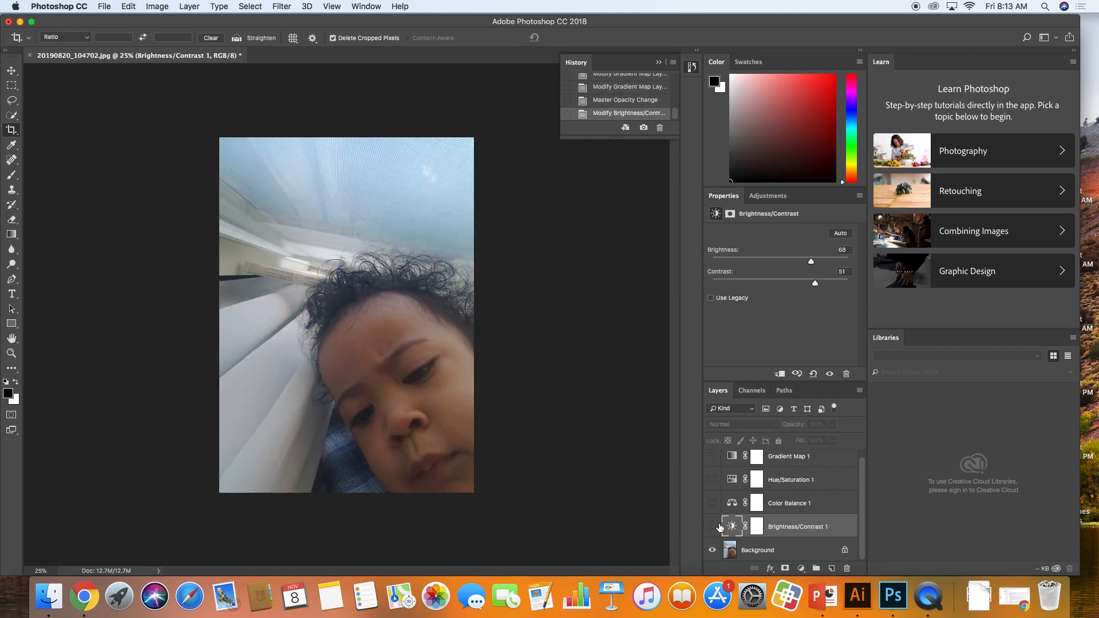
left_click(712, 527)
left_click(713, 503)
left_click(713, 480)
left_click(712, 456)
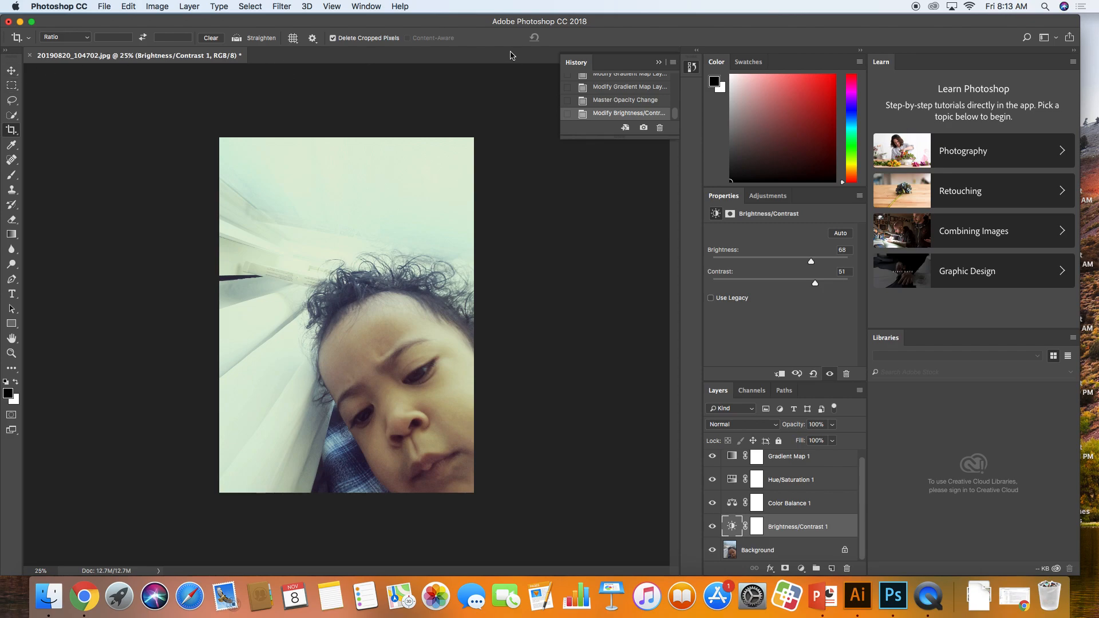